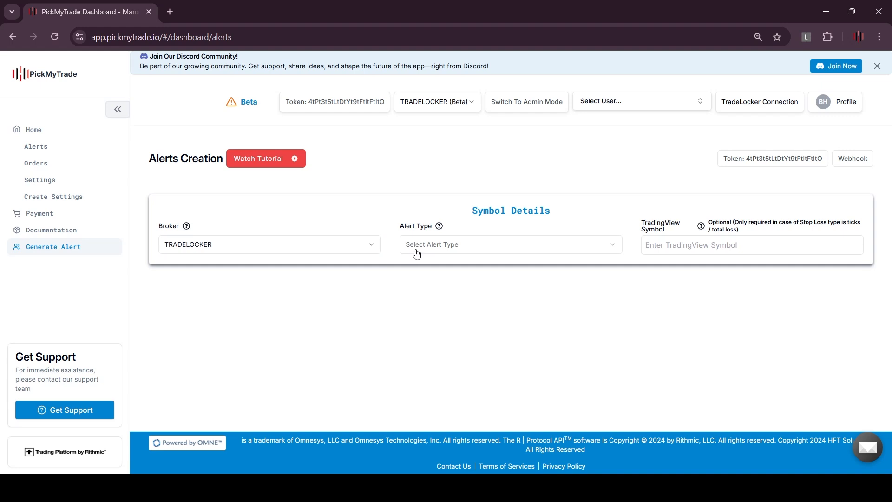
# Open the alert type choices in the Symbol Details section.
pyautogui.click(418, 253)
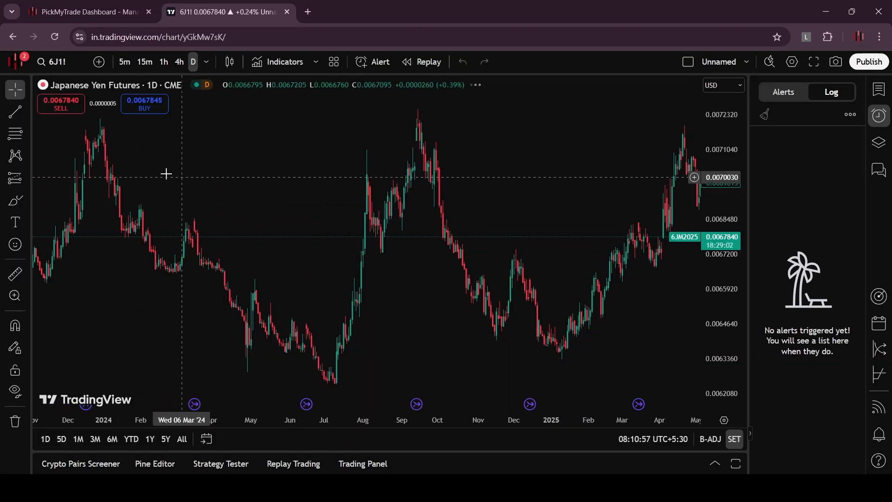
# Add the favorite Bollinger Bands indicator to the Japanese Yen Futures chart in TradingView and open its source code.
pyautogui.click(278, 61)
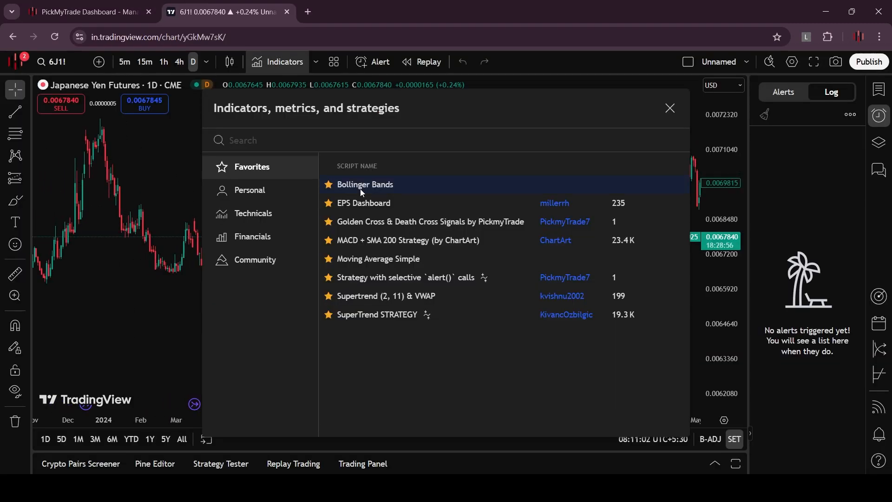
pyautogui.click(362, 190)
pyautogui.press('Escape')
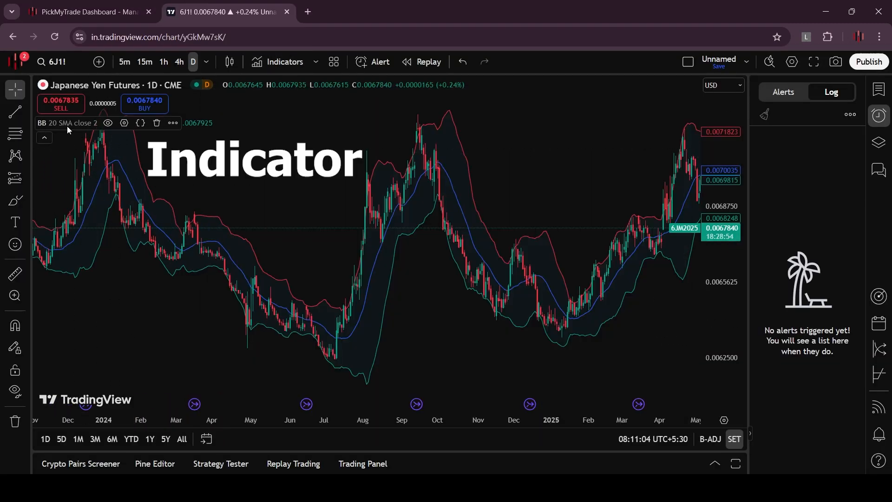
pyautogui.click(143, 125)
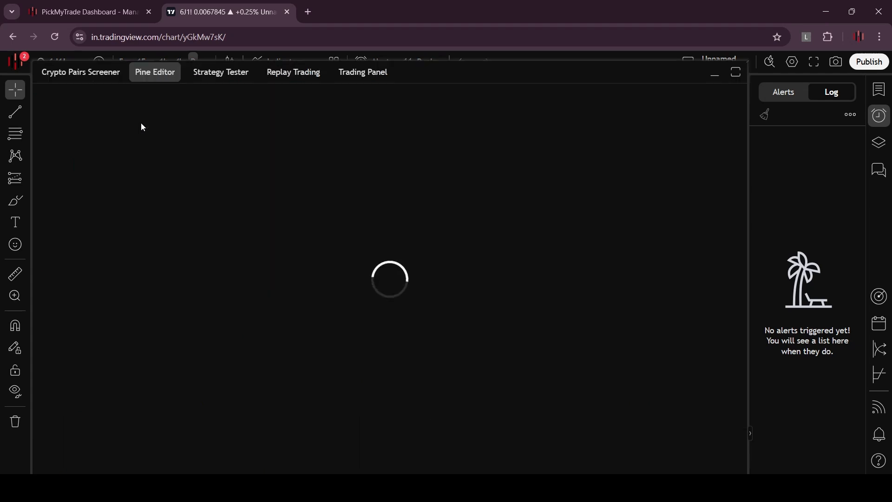
# Search for "bb stra" from the Strategy Tester and load the RSI+STOCHRSI+BB Strategy onto the chart.
pyautogui.click(217, 316)
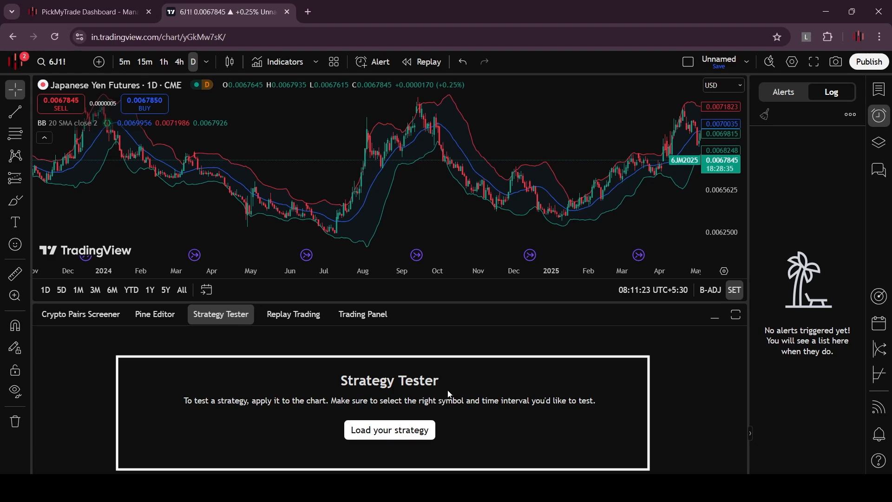
pyautogui.click(428, 439)
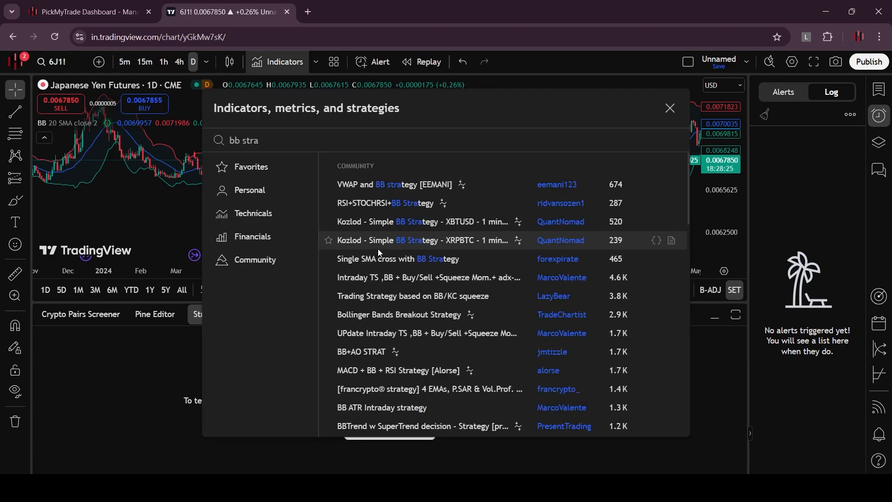
pyautogui.write('bb stra')
pyautogui.click(411, 205)
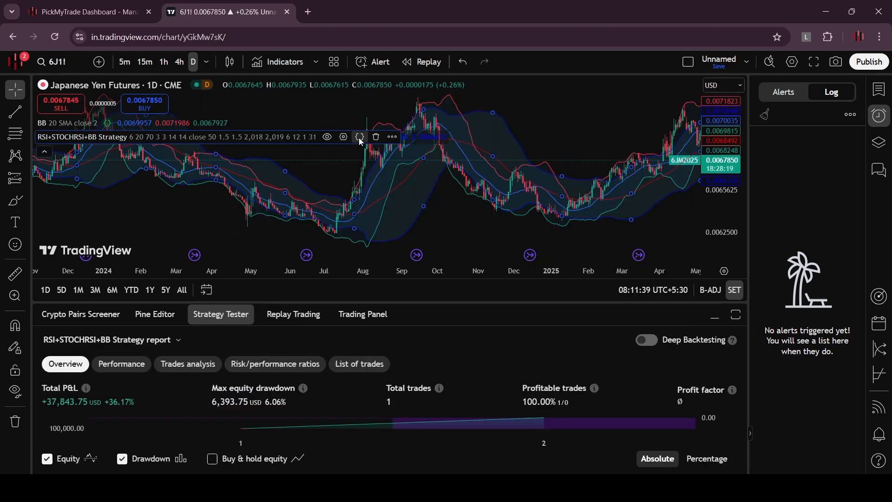
# Examine the RSI+STOCHRSI+BB Strategy's source code, then its report's performance, risk/performance ratios and overview in an enlarged Strategy Tester.
pyautogui.click(359, 138)
pyautogui.click(227, 318)
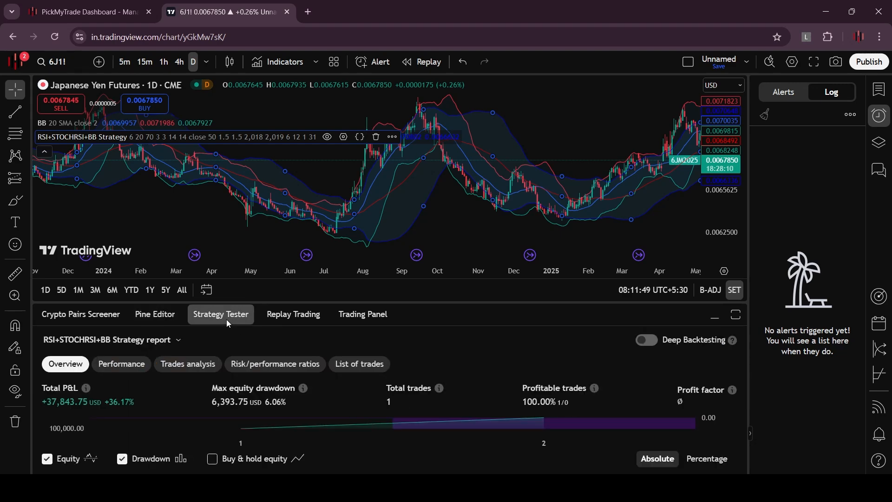
pyautogui.moveTo(281, 302); pyautogui.dragTo(307, 204)
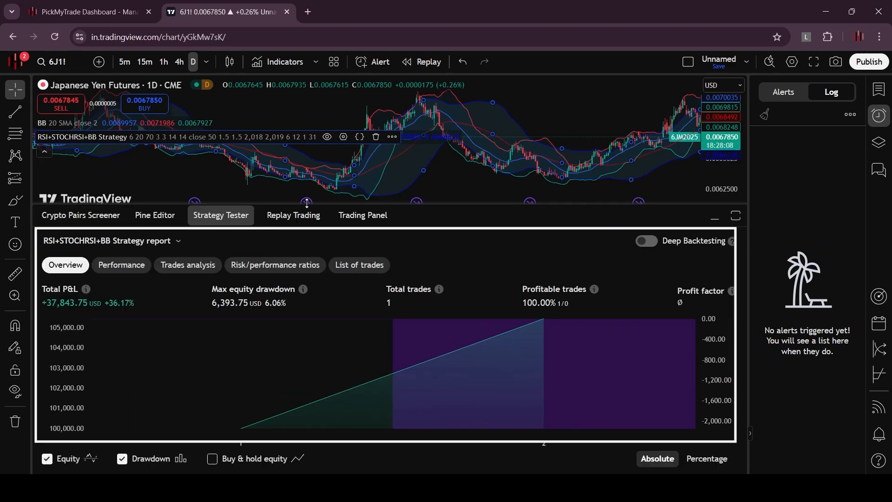
pyautogui.click(122, 264)
pyautogui.click(237, 265)
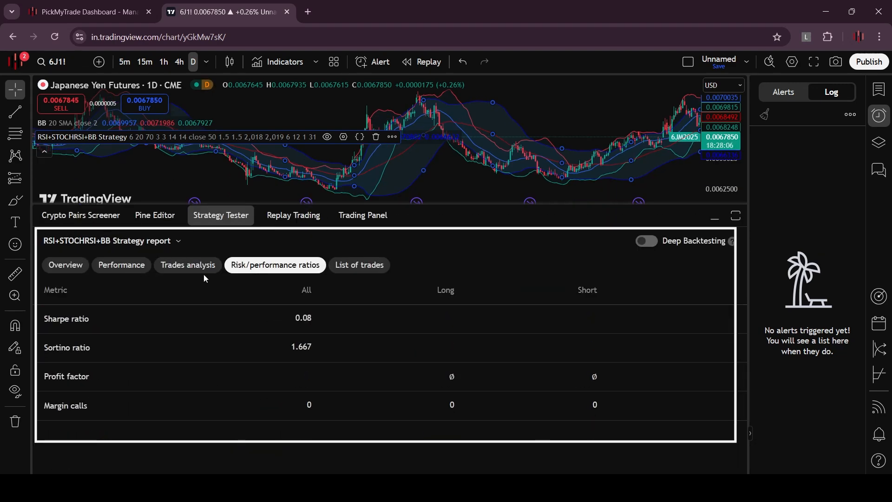
pyautogui.click(70, 261)
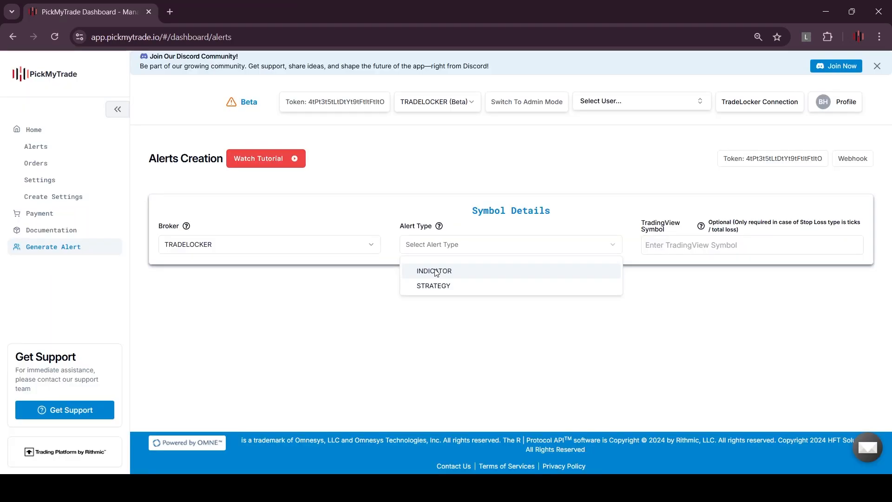
# Switch to PickMyTrade, set the alert type to INDICATOR and open the instrument type choices.
pyautogui.click(434, 271)
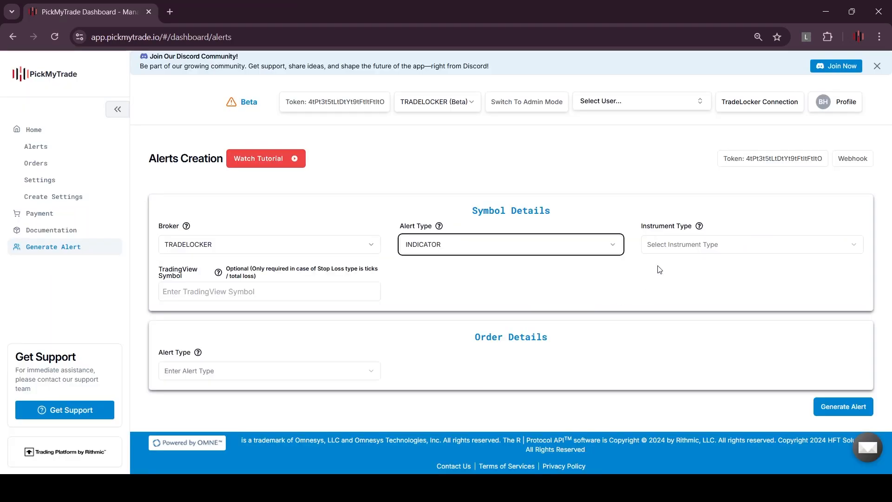
pyautogui.click(664, 246)
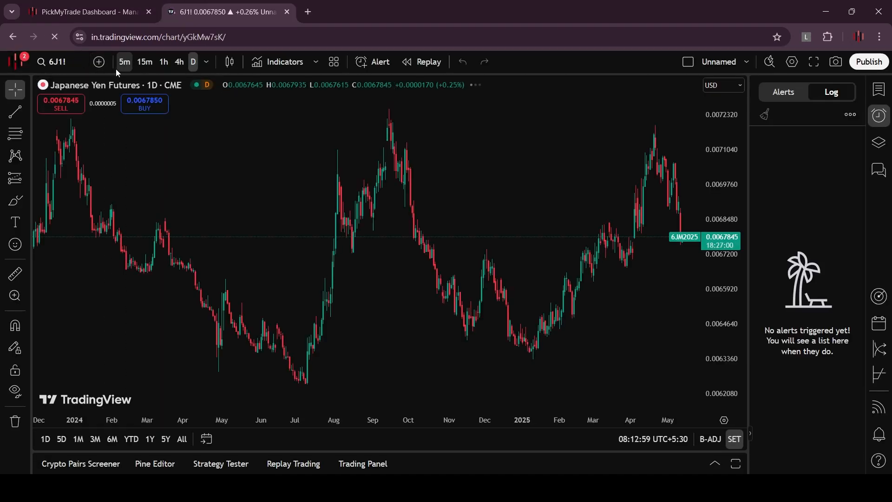
# Switch to the TradingView chart and browse the Forex instruments in the symbol search.
pyautogui.click(55, 62)
pyautogui.click(375, 143)
pyautogui.scroll(-10, 318, 362)
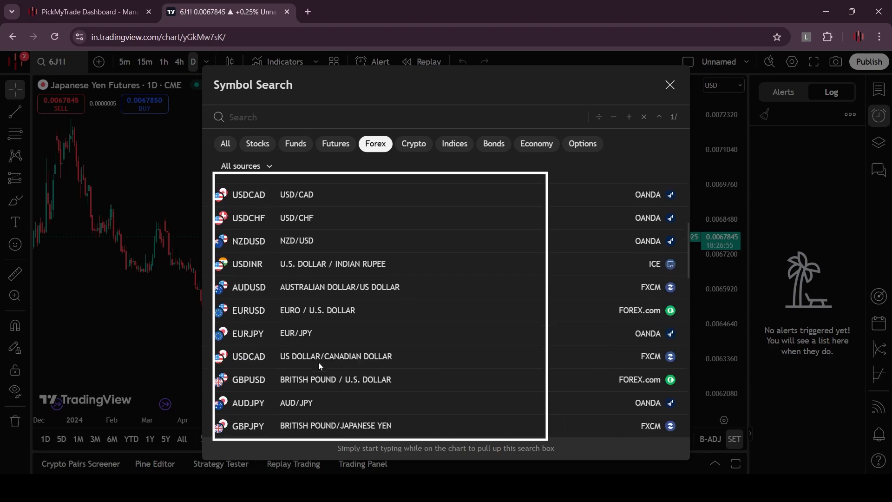
pyautogui.scroll(-10, 318, 361)
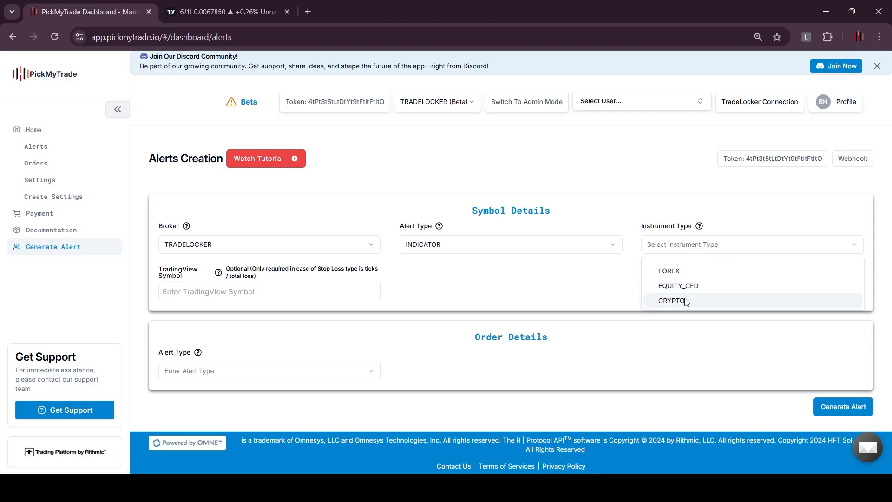
# Switch to PickMyTrade, set the instrument type to CRYPTO and enter BTCUSD as the TradingView symbol.
pyautogui.click(677, 301)
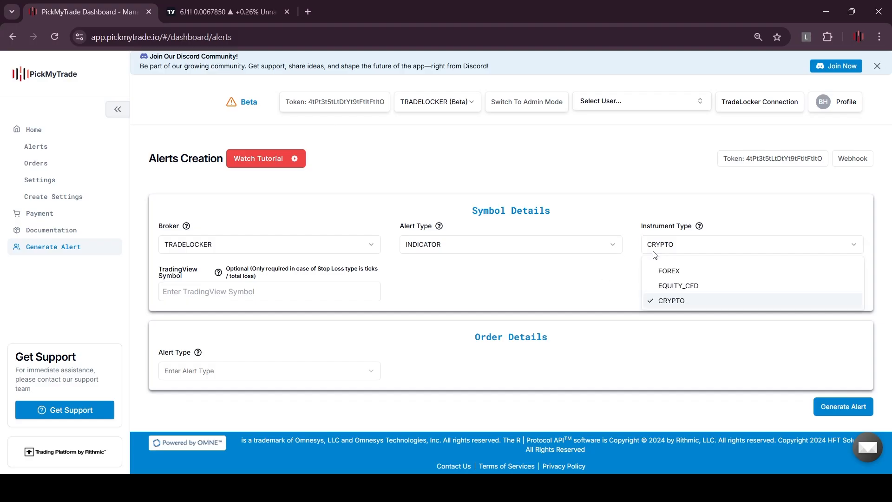
pyautogui.click(644, 296)
pyautogui.click(206, 286)
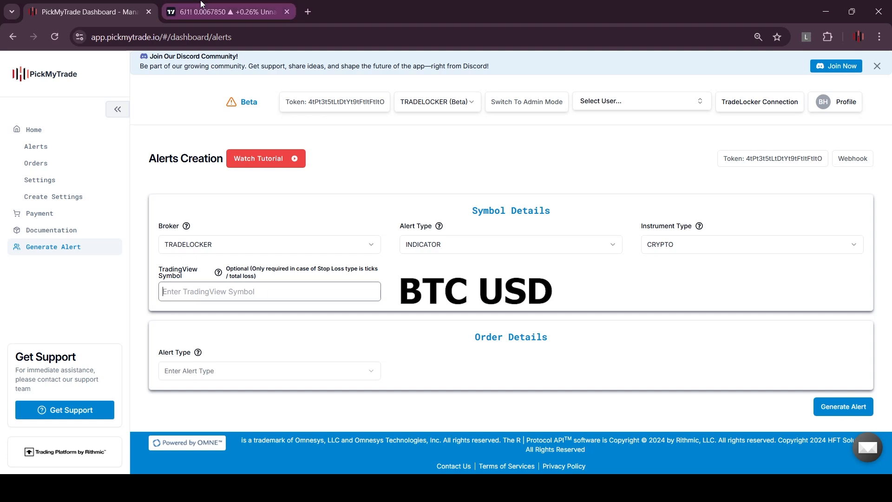
pyautogui.click(219, 288)
pyautogui.write('btcu')
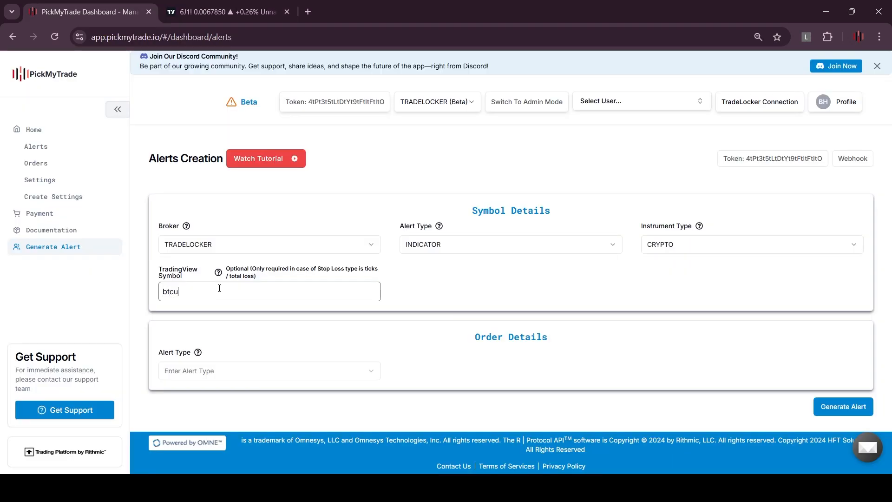
pyautogui.write('sd')
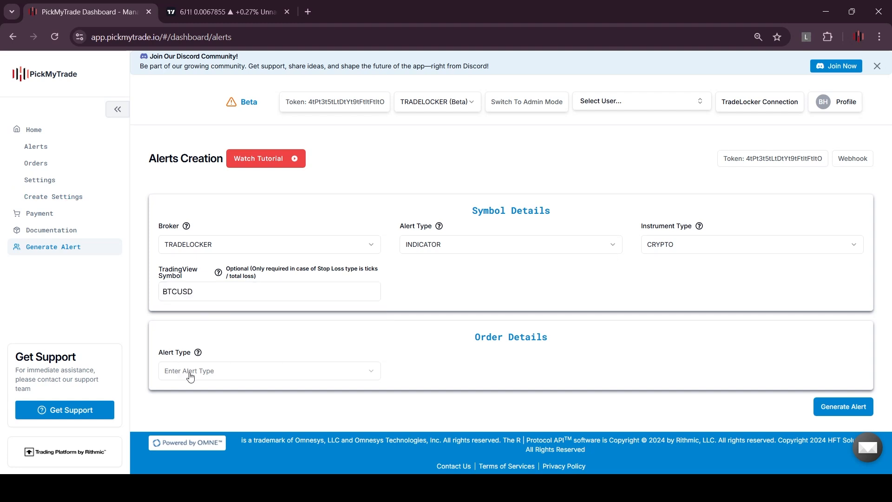
# Try the SELL and CLOSE options as the alert type in the Order Details section.
pyautogui.click(189, 374)
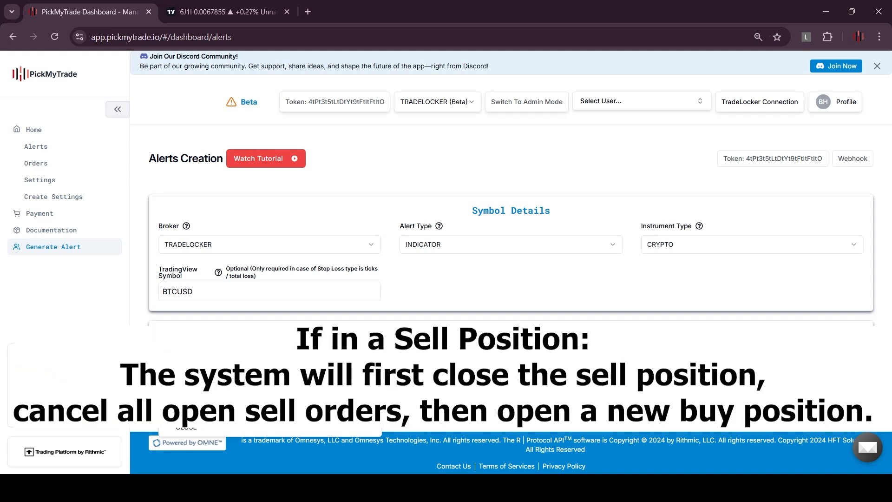
pyautogui.click(186, 396)
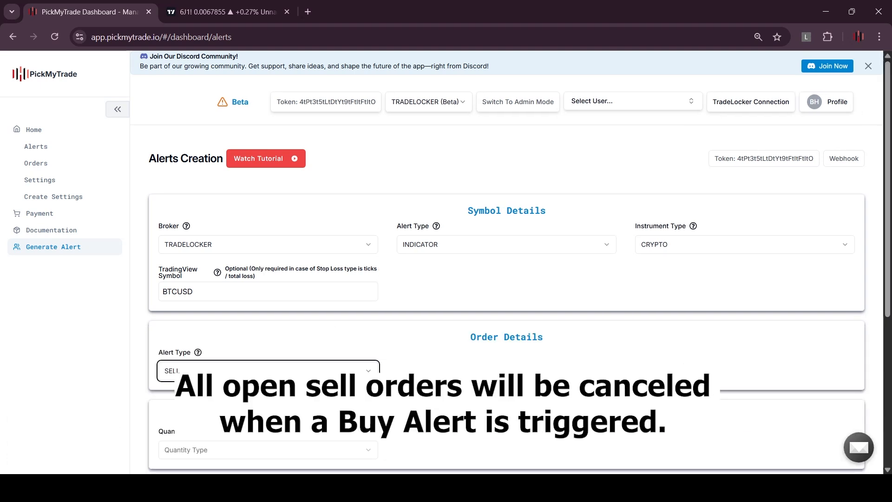
pyautogui.click(197, 371)
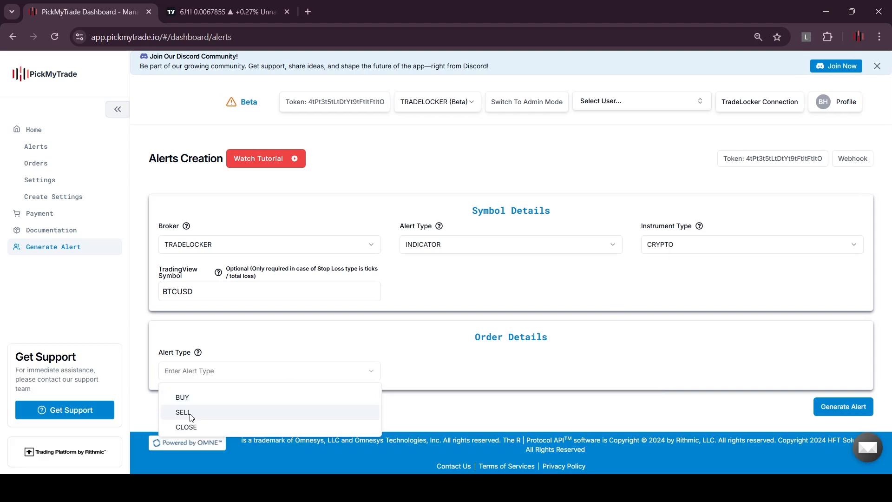
pyautogui.click(191, 413)
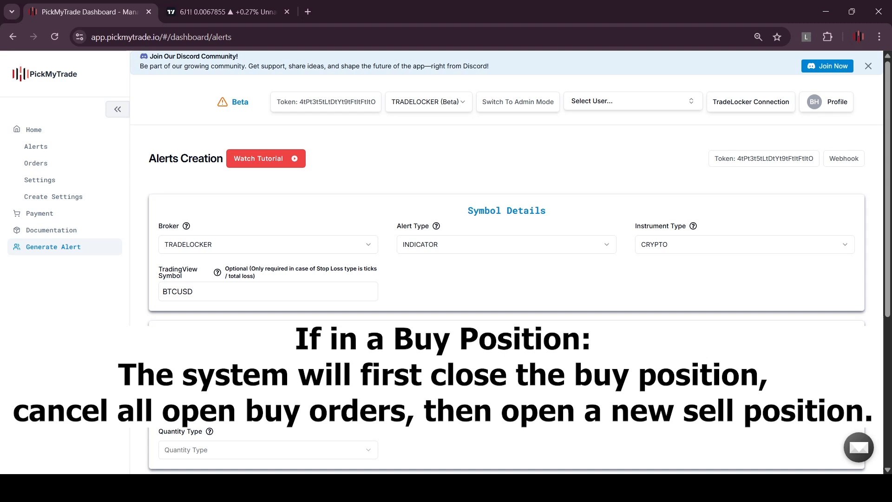
pyautogui.click(188, 371)
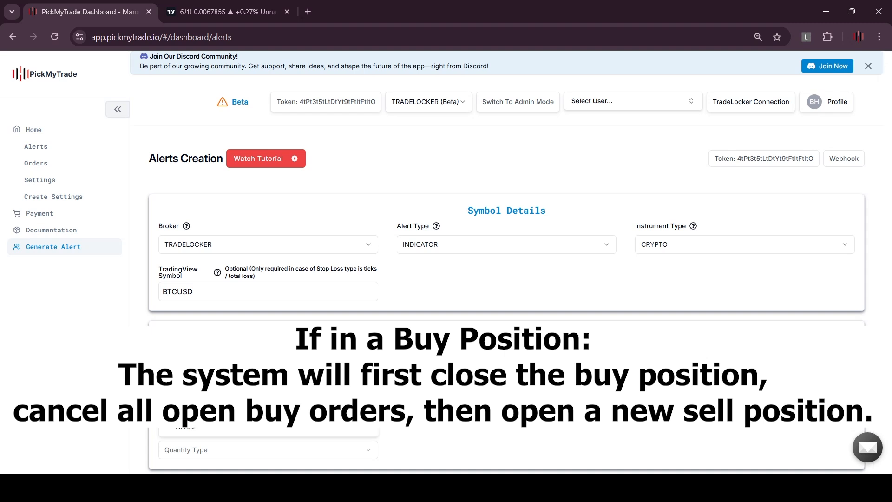
pyautogui.click(188, 424)
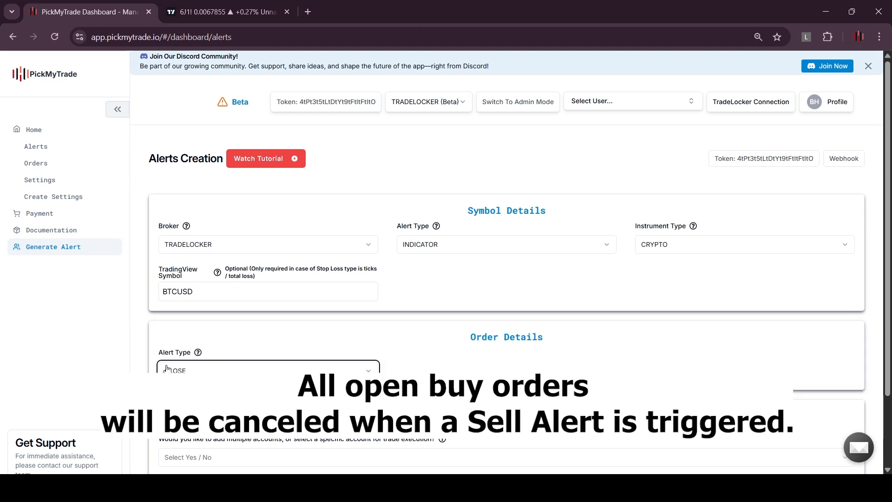
pyautogui.click(194, 365)
pyautogui.click(190, 426)
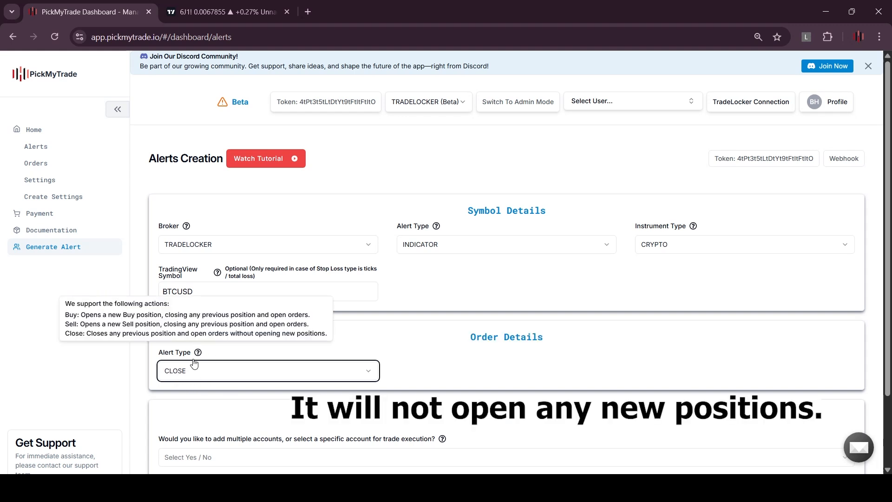
# Set the Order Details alert type to BUY and the quantity type to QUANTITY.
pyautogui.click(194, 363)
pyautogui.click(182, 395)
pyautogui.scroll(-3, 195, 354)
pyautogui.click(213, 307)
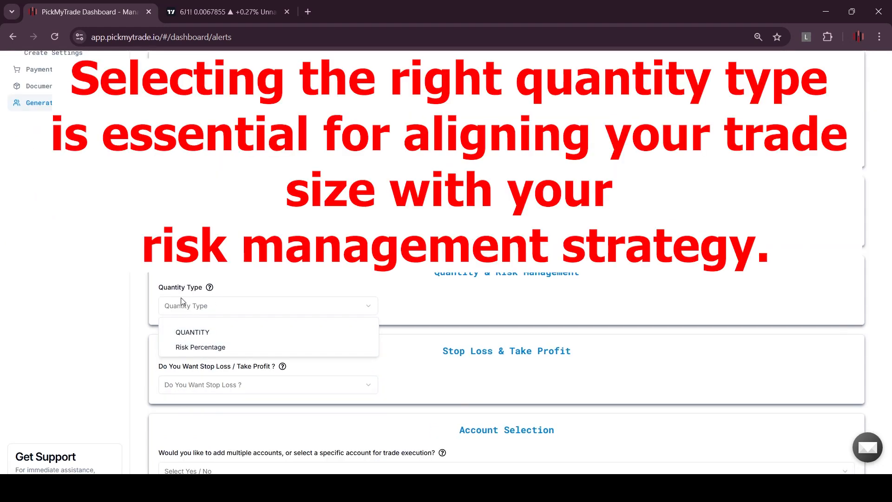
pyautogui.click(200, 333)
# Try Risk Percentage as the quantity type, switch back to QUANTITY and activate the quantity value for entry.
pyautogui.click(193, 307)
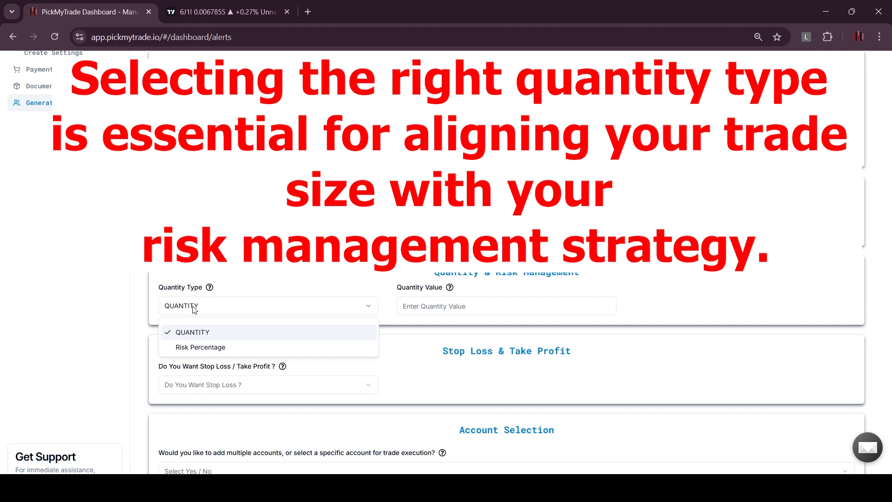
pyautogui.click(197, 346)
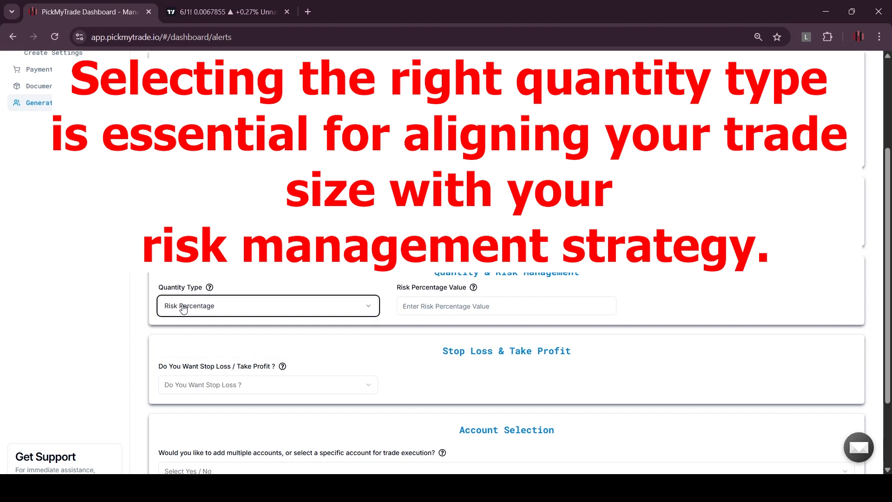
pyautogui.click(184, 309)
pyautogui.click(190, 330)
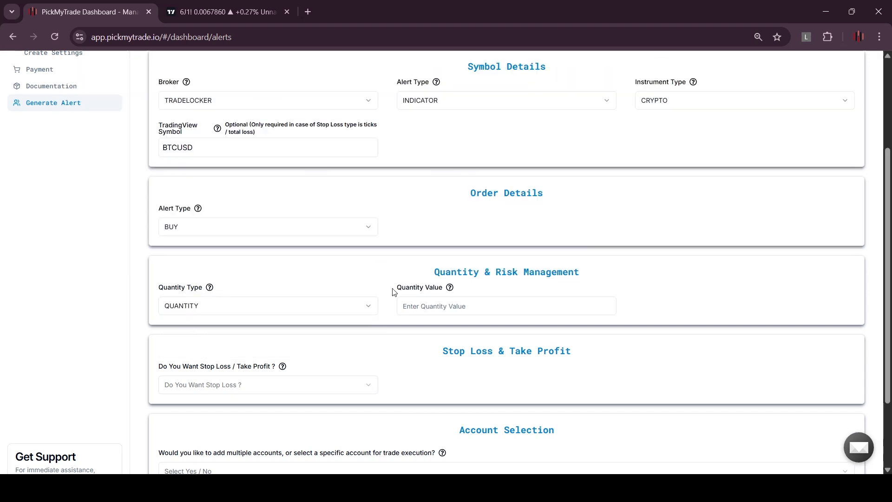
pyautogui.moveTo(393, 292); pyautogui.dragTo(454, 294)
pyautogui.click(442, 313)
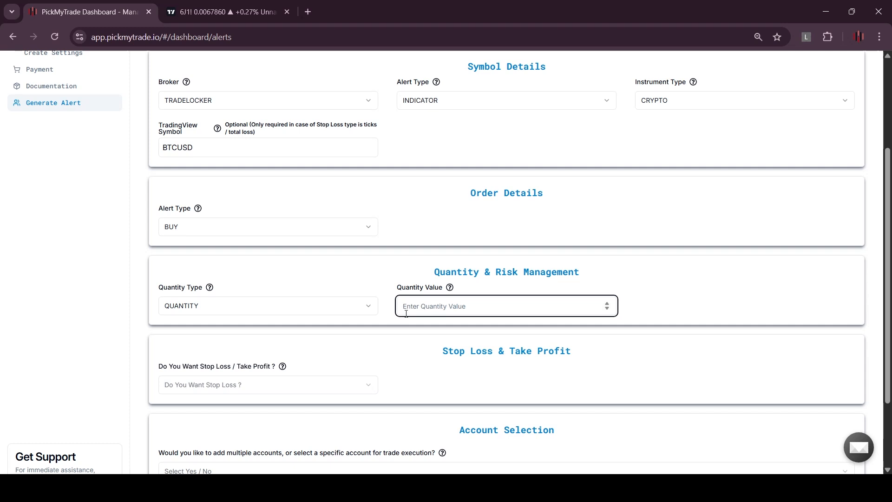
pyautogui.write('1')
# Set the quantity type to Risk Percentage and the risk percentage value to 2.
pyautogui.click(209, 306)
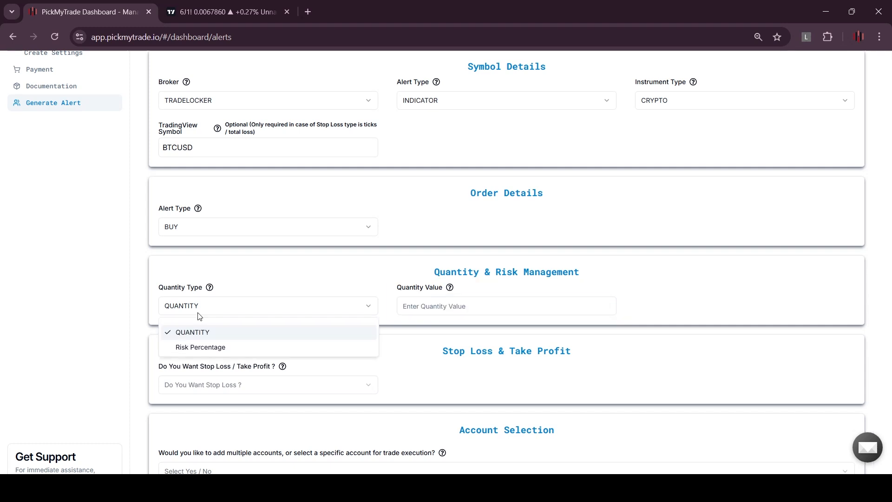
pyautogui.click(202, 349)
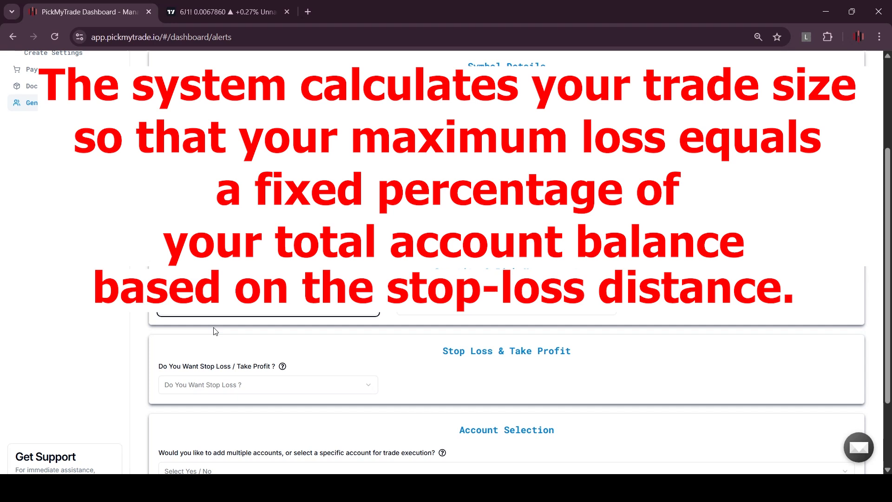
pyautogui.scroll(-1, 215, 331)
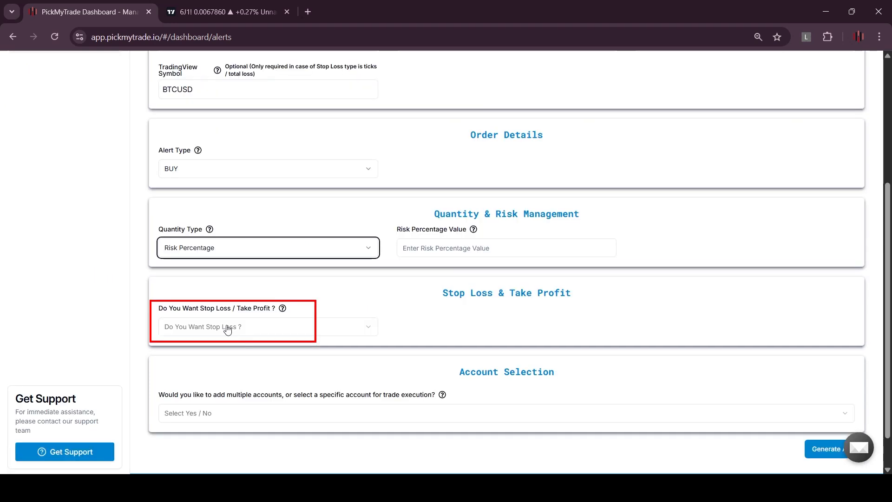
pyautogui.click(436, 254)
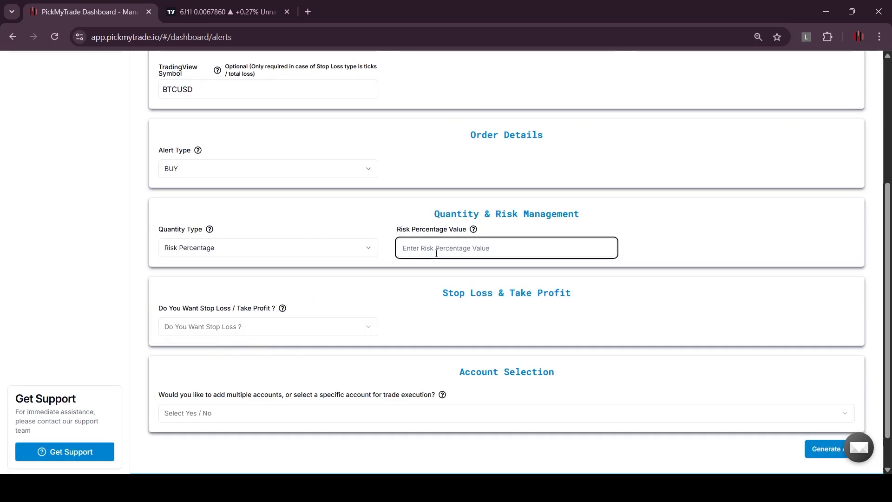
pyautogui.write('2')
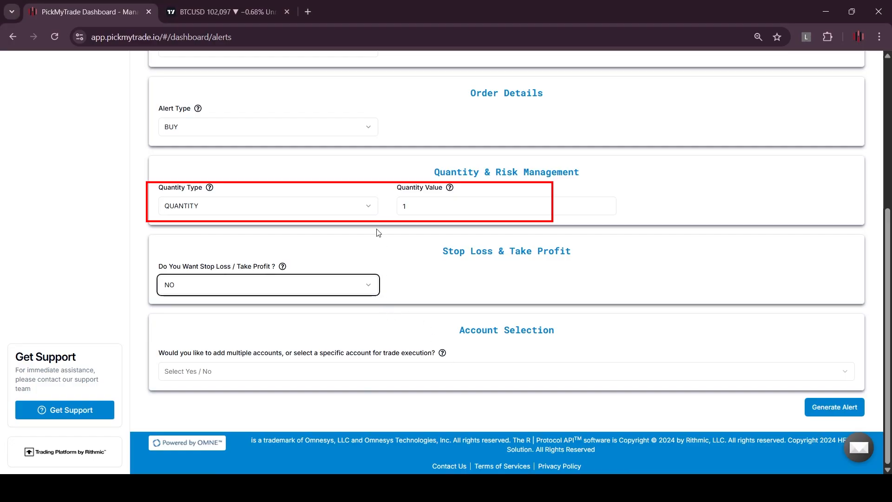
# Enable Stop Loss / Take Profit with YES and choose Point / Dollar (From Entry Price) as its type.
pyautogui.click(414, 208)
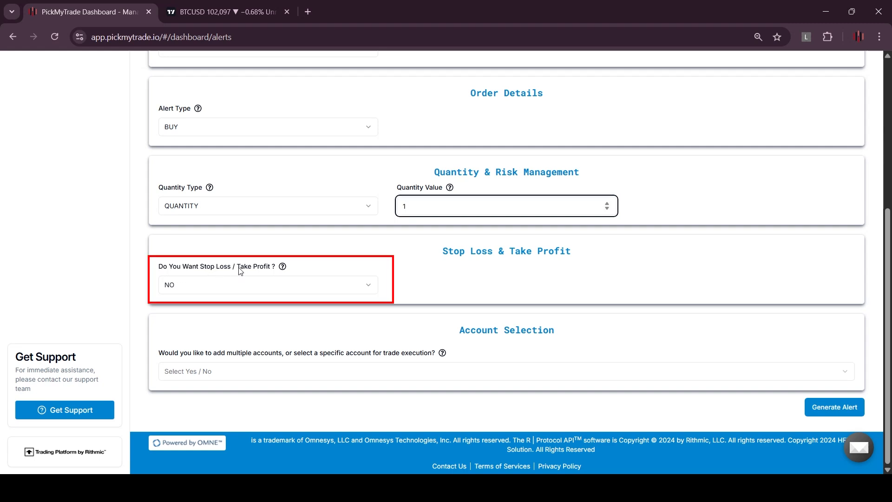
pyautogui.click(209, 284)
pyautogui.click(181, 312)
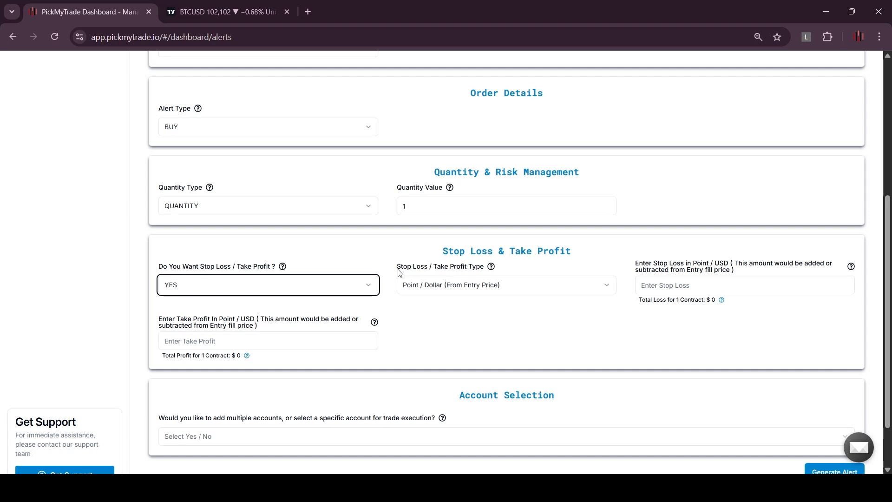
pyautogui.click(457, 291)
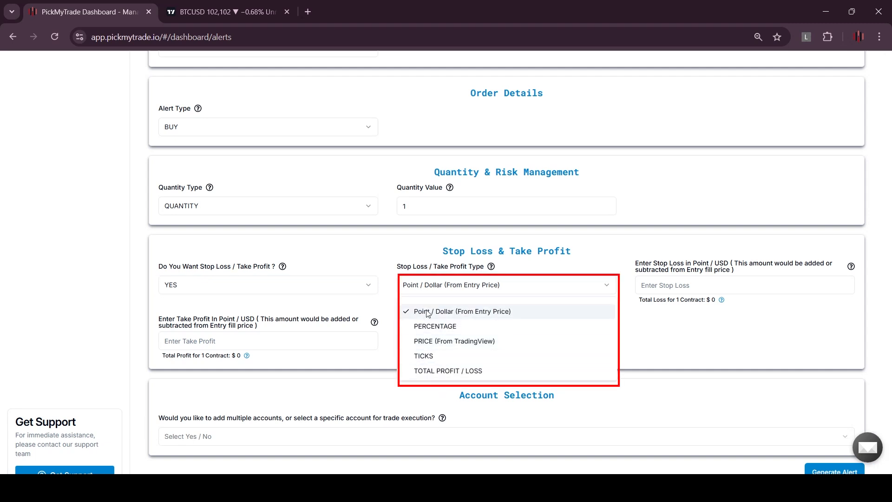
pyautogui.click(459, 314)
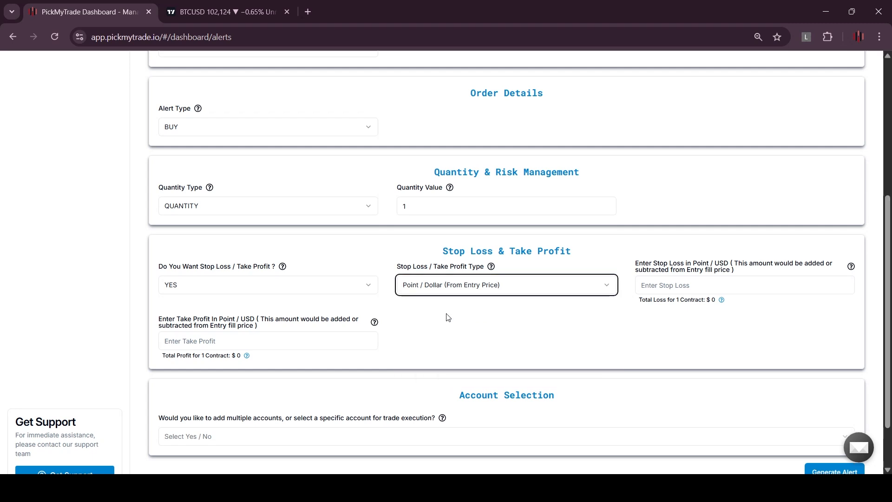
# Enter a stop loss of 1000 and a take profit of 2000 in Point / USD.
pyautogui.click(649, 285)
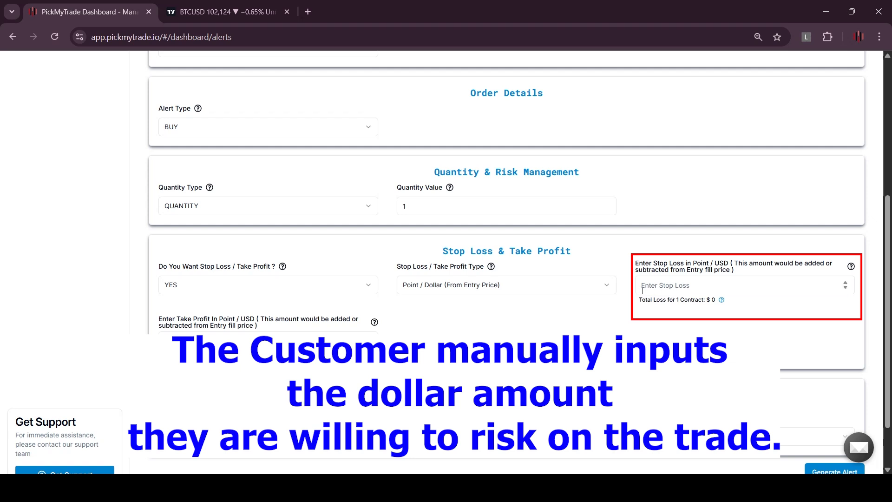
pyautogui.write('1000')
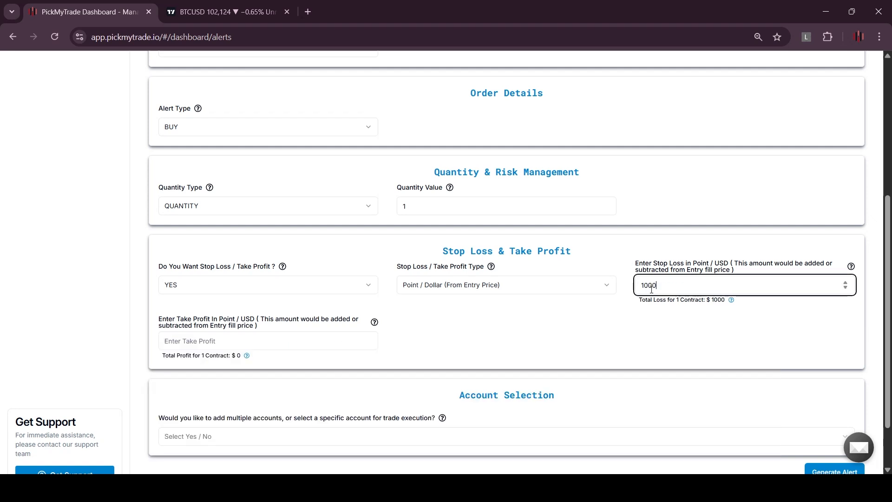
pyautogui.click(188, 320)
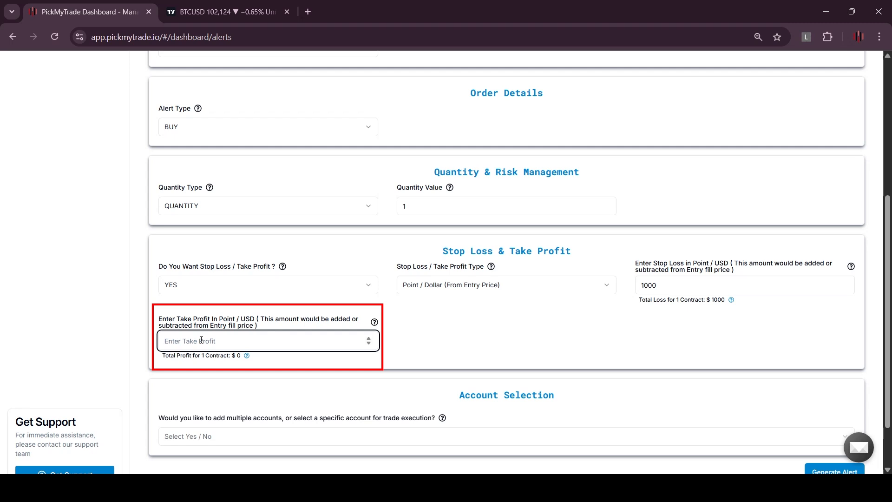
pyautogui.click(187, 317)
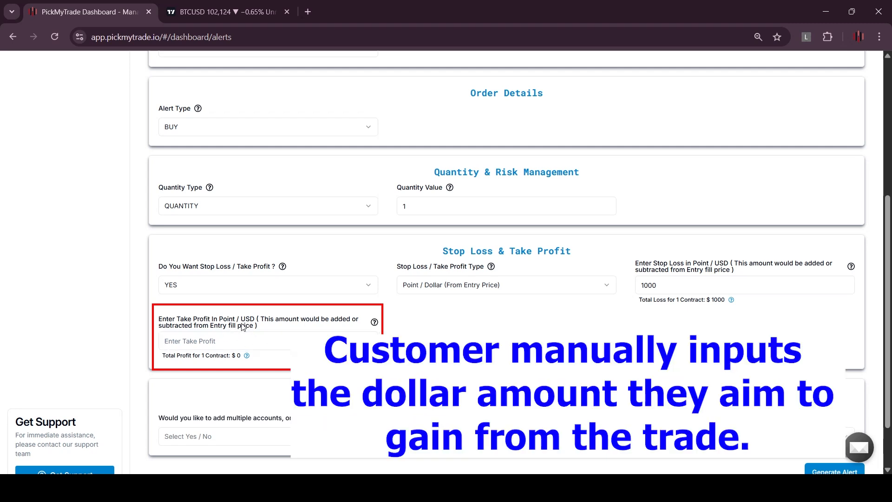
pyautogui.click(270, 341)
pyautogui.write('2000')
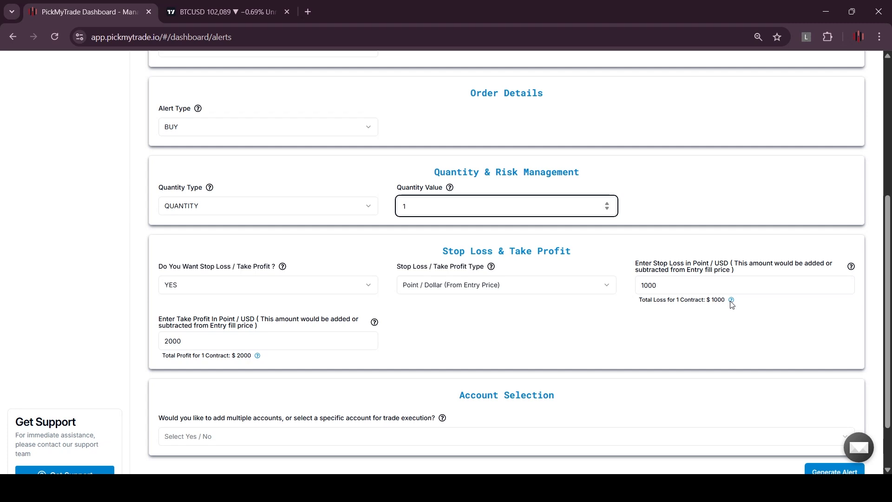
# View the total loss calculation details, set the quantity value to 2 and view the calculation again.
pyautogui.click(731, 300)
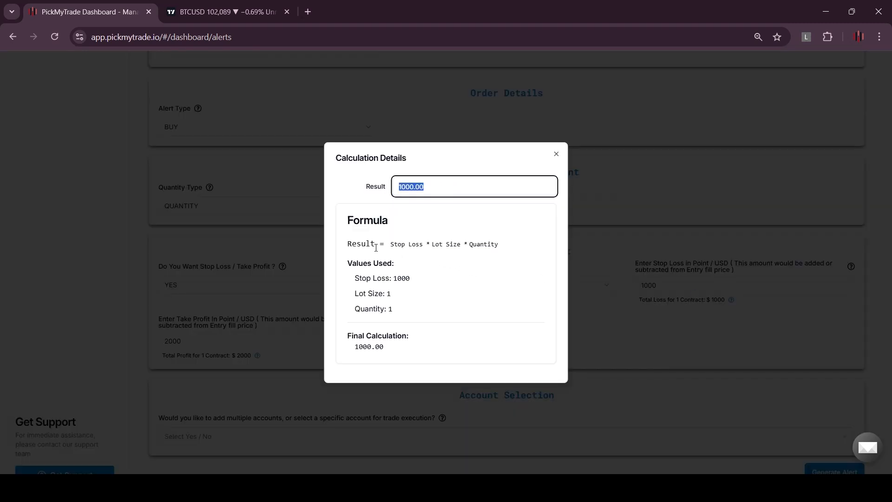
pyautogui.click(411, 246)
pyautogui.moveTo(411, 206); pyautogui.dragTo(399, 208)
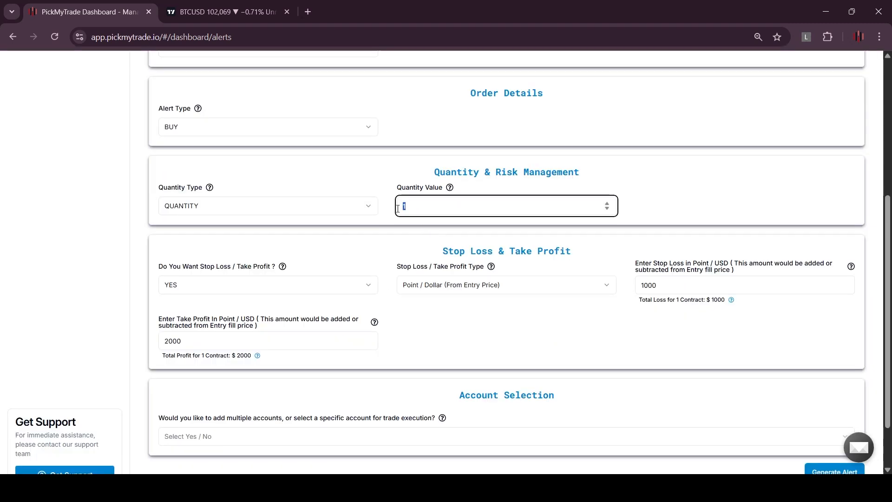
pyautogui.write('2')
pyautogui.click(733, 299)
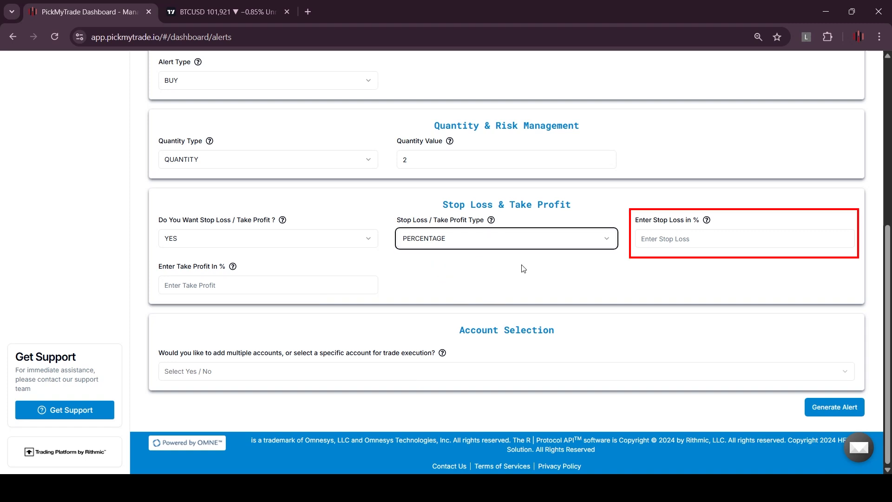
# Set the quantity value to 1 in Quantity & Risk Management.
pyautogui.click(638, 225)
pyautogui.click(637, 223)
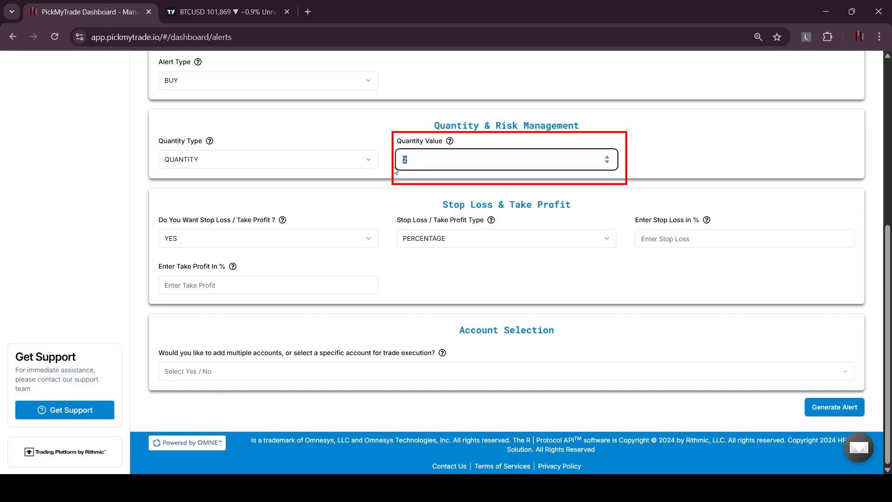
pyautogui.write('1')
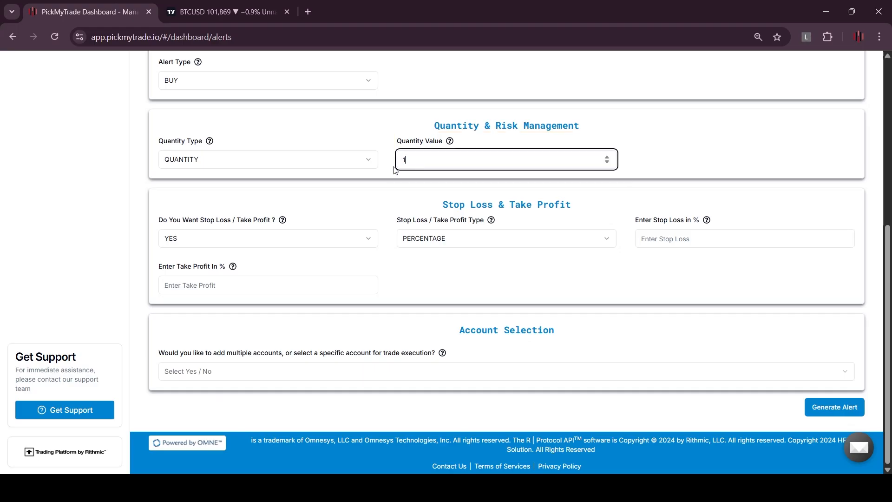
# Enter a stop loss of 5% and a take profit of 10% for the PERCENTAGE type.
pyautogui.click(659, 237)
pyautogui.write('5')
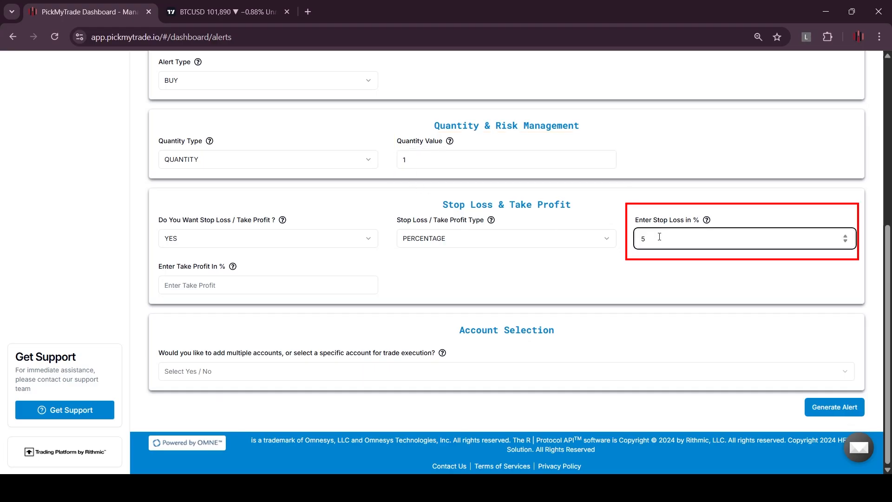
pyautogui.click(633, 272)
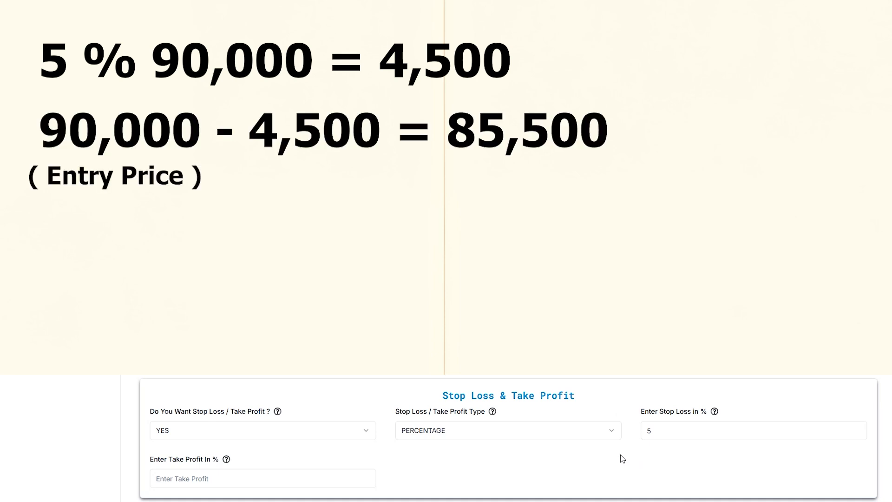
pyautogui.click(656, 428)
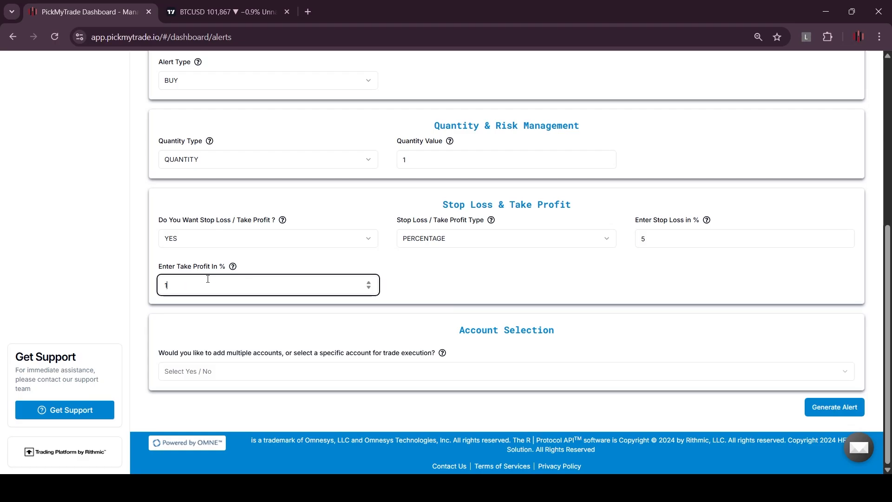
pyautogui.write('10')
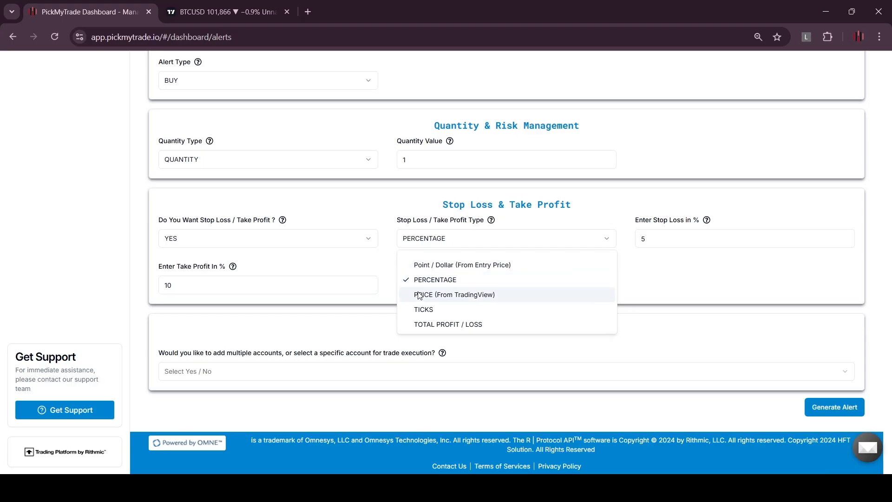
# Change the stop loss / take profit type to PRICE (From TradingView) and dismiss the note about plot variables.
pyautogui.click(419, 294)
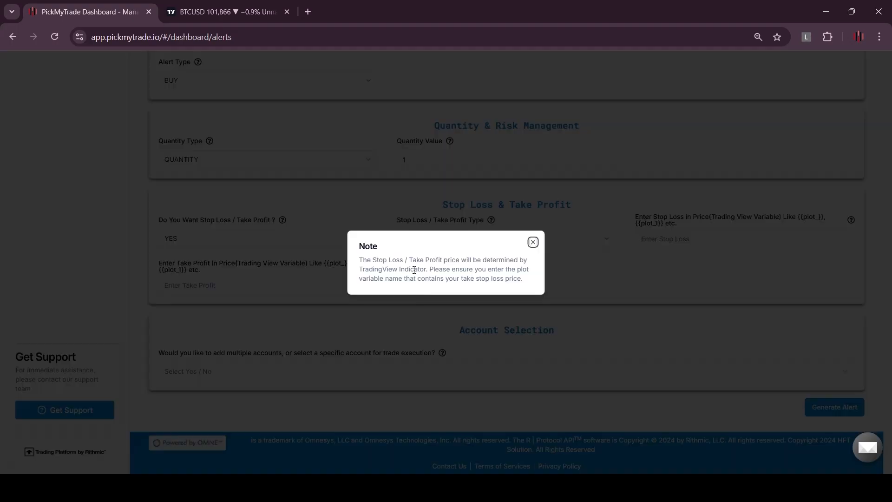
pyautogui.click(533, 242)
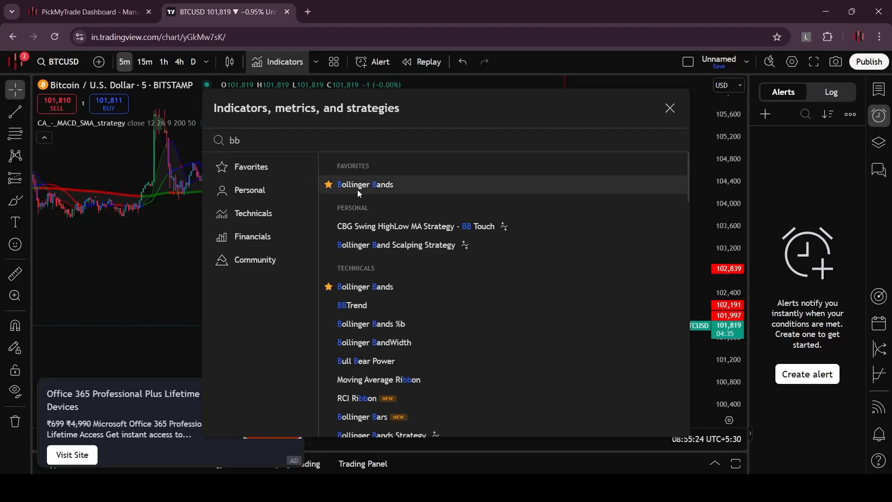
# On the TradingView BTCUSD chart, add the Bollinger Bands indicator and remove CA_-_MACD_SMA_strategy.
pyautogui.click(358, 188)
pyautogui.click(138, 127)
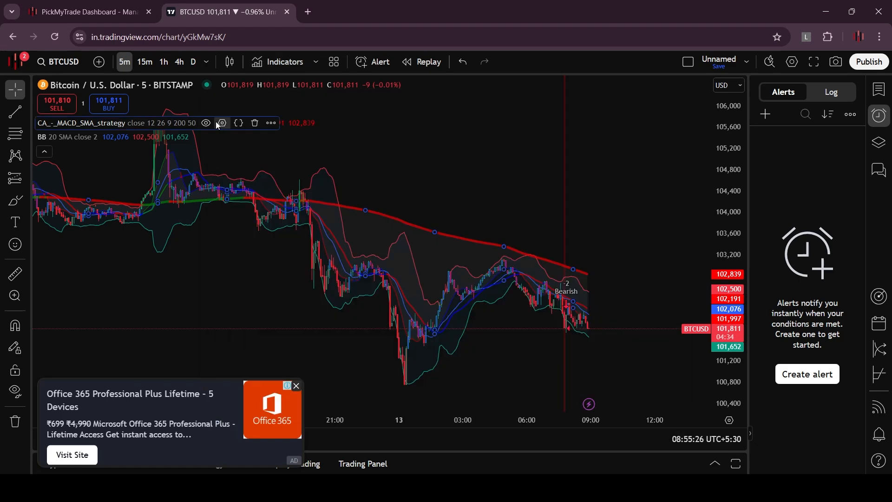
pyautogui.click(251, 123)
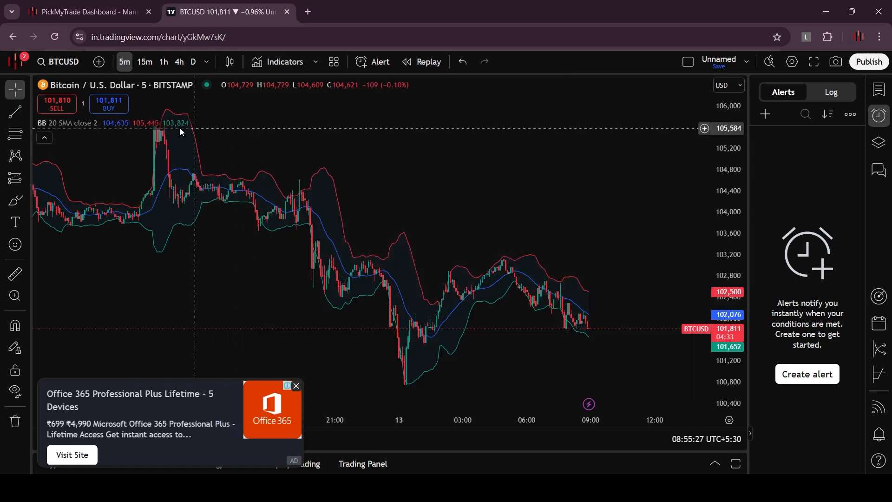
# Get the Bollinger Bands Lower plot placeholder from a new TradingView alert's message and enter {{plot("Lower")}} as PickMyTrade's stop loss.
pyautogui.click(374, 62)
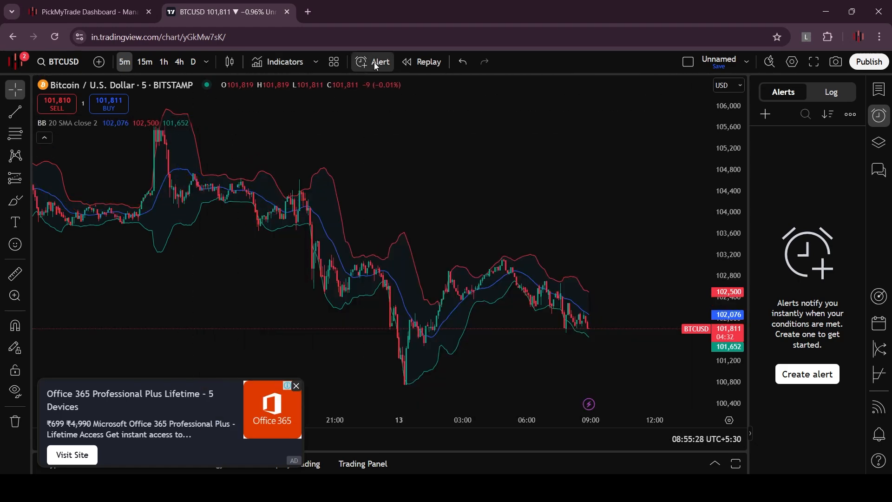
pyautogui.click(375, 62)
pyautogui.click(384, 156)
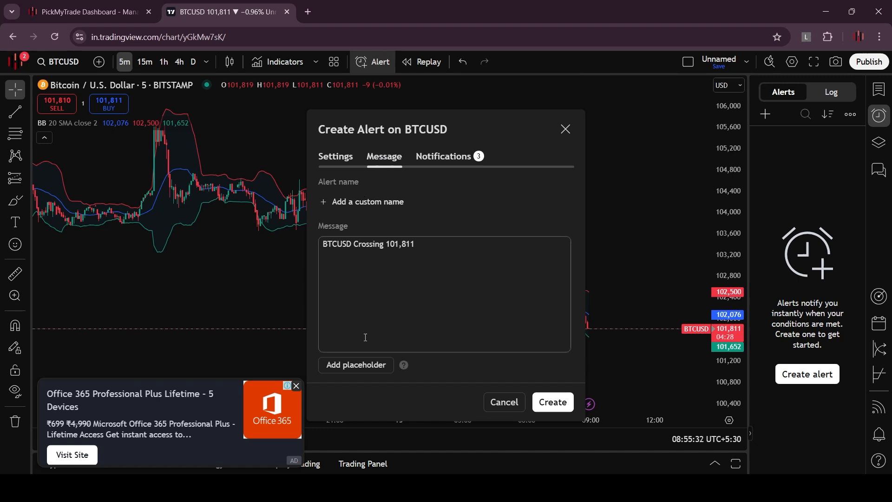
pyautogui.click(354, 367)
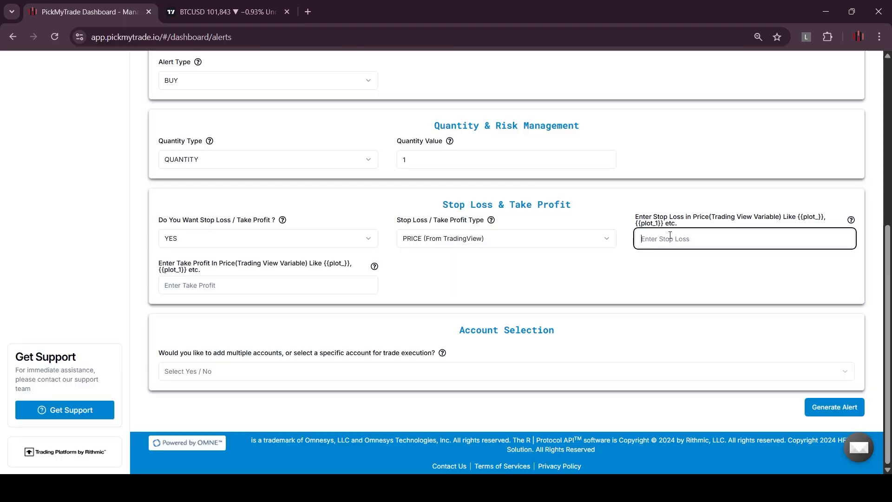
pyautogui.write('{{plot("Lower")}}')
# Add the Upper plot placeholder to the TradingView alert message, then enter {{plot("Upper")}} as the take profit in PickMyTrade.
pyautogui.click(228, 4)
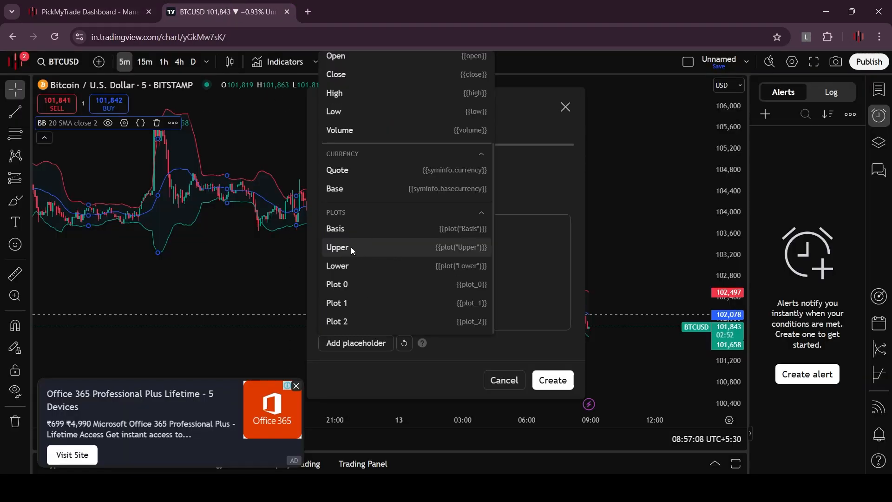
pyautogui.click(350, 246)
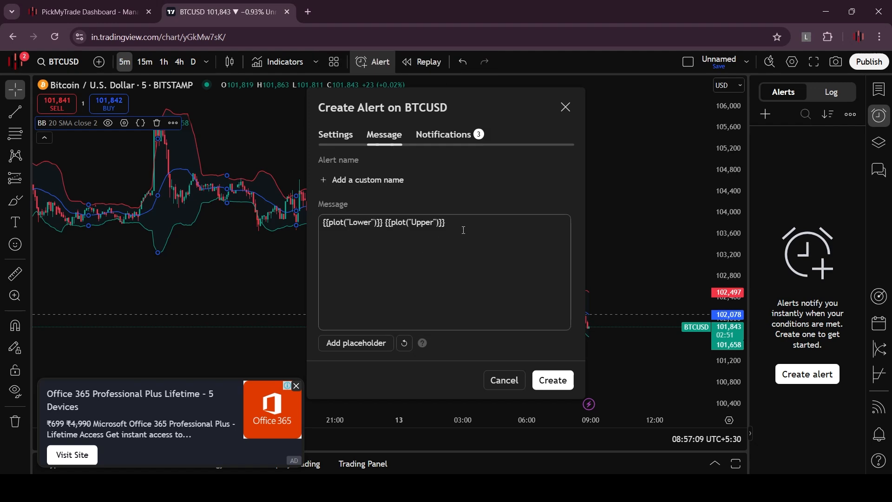
pyautogui.moveTo(466, 224); pyautogui.dragTo(411, 218)
pyautogui.moveTo(411, 218); pyautogui.dragTo(395, 218)
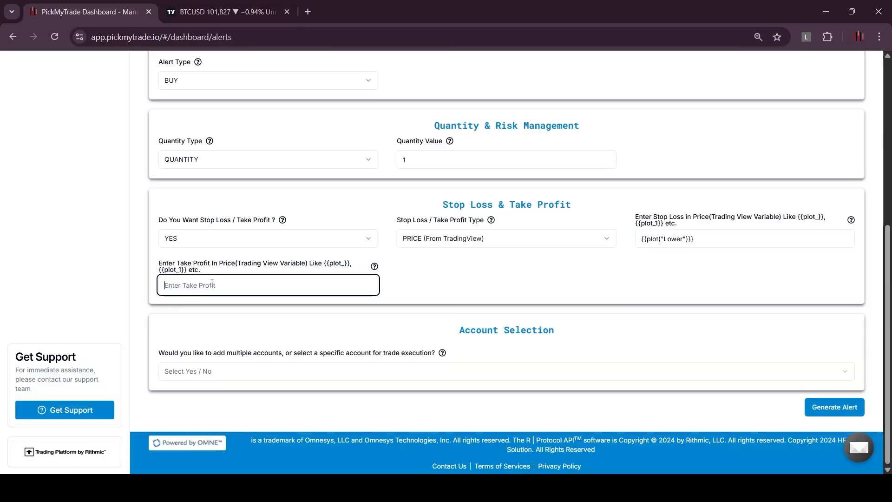
pyautogui.write('{{plot("Upper")}}')
# Change the stop loss / take profit type to TICKS, with 10000 ticks for the stop loss and 20000 ticks for the take profit.
pyautogui.click(506, 239)
pyautogui.click(423, 310)
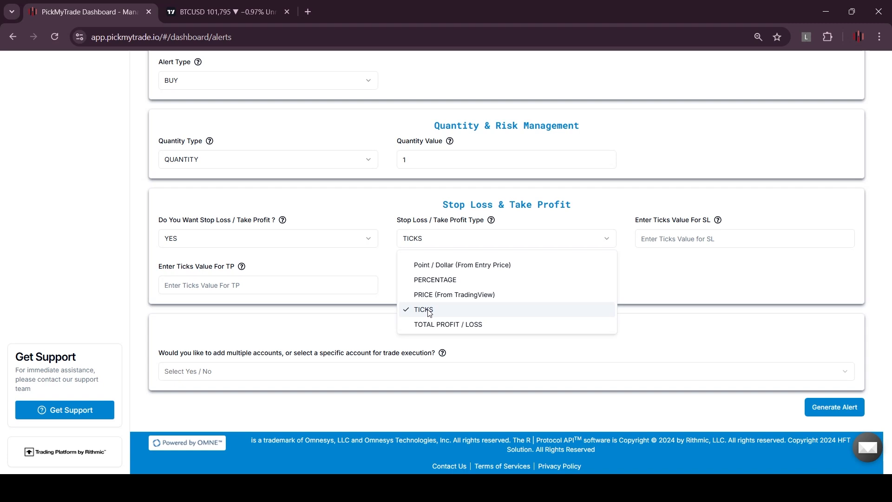
pyautogui.click(673, 277)
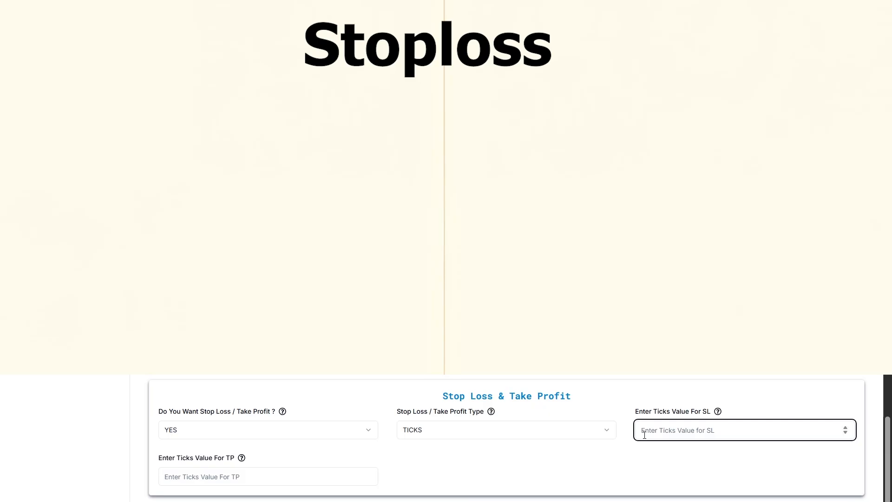
pyautogui.write('10000')
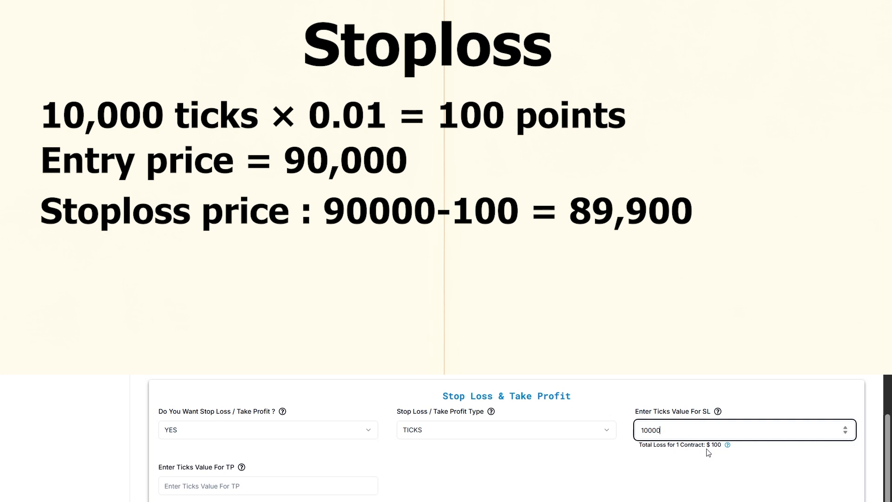
pyautogui.click(205, 486)
pyautogui.write('2')
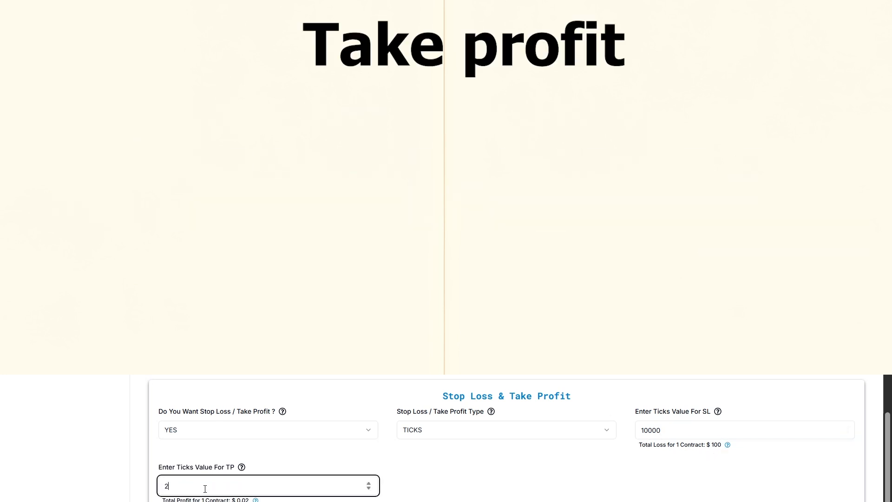
pyautogui.write('0000')
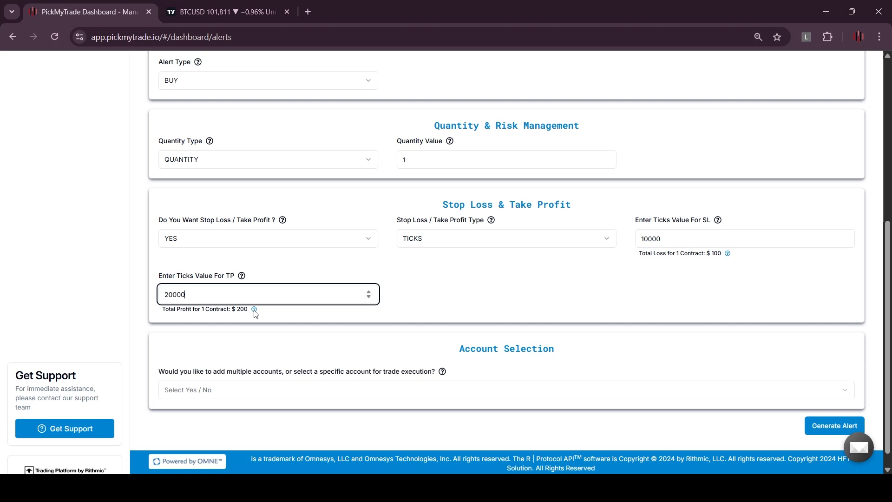
pyautogui.click(254, 310)
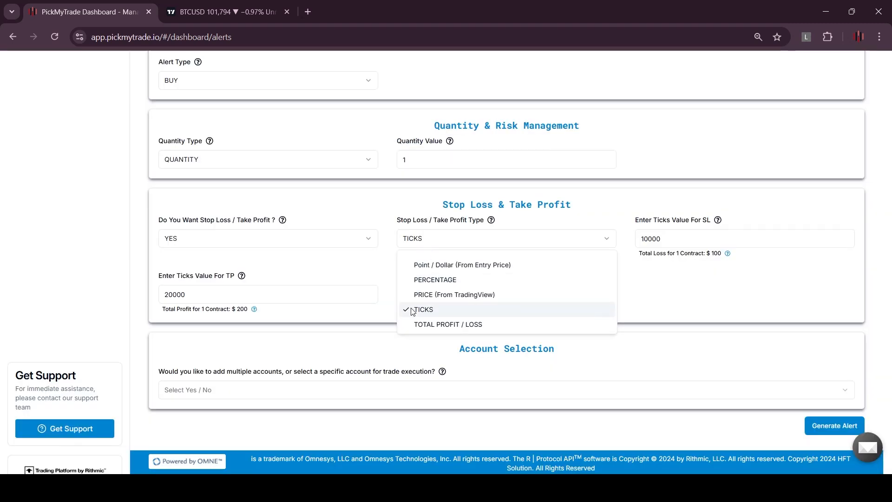
# Switch the stop loss / take profit type to TOTAL PROFIT / LOSS, with a total loss of 100 and a total profit of 200 USD.
pyautogui.click(434, 324)
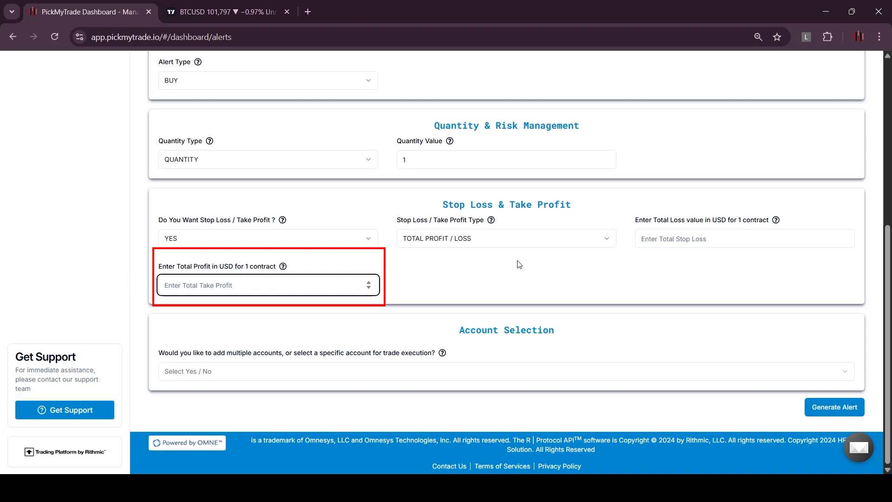
pyautogui.click(643, 265)
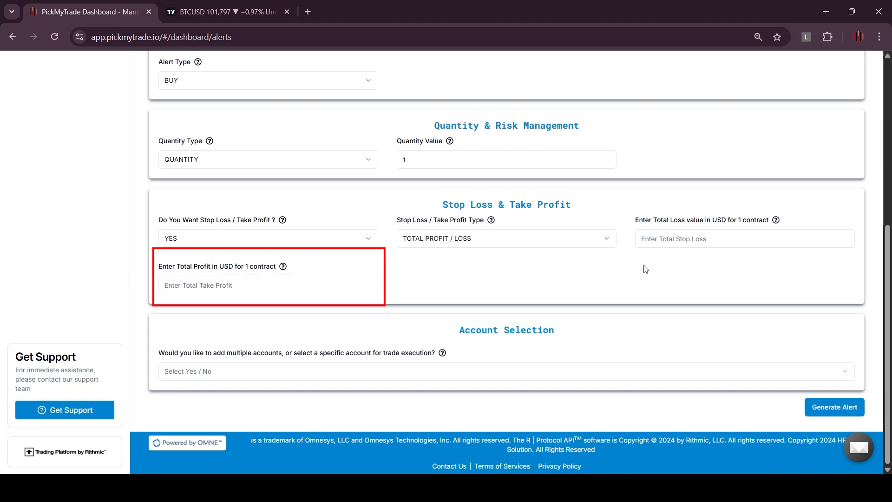
pyautogui.click(672, 238)
pyautogui.write('100')
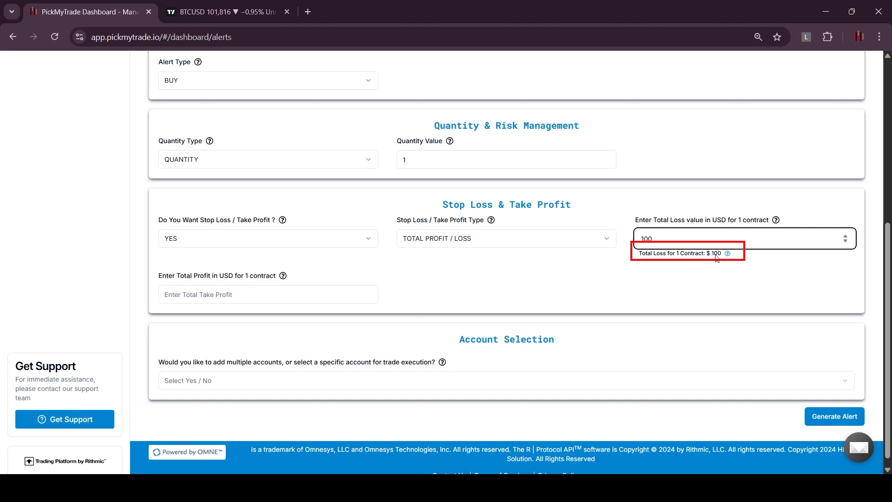
pyautogui.click(203, 289)
pyautogui.write('200')
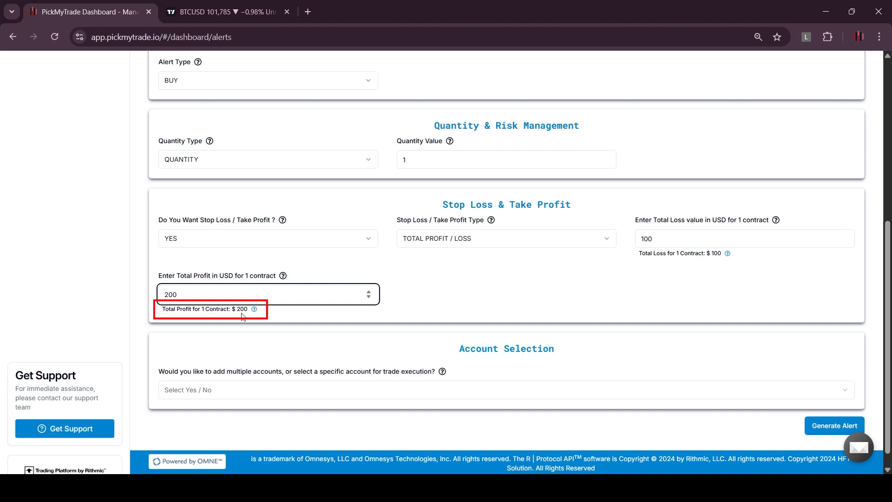
# Answer YES to adding multiple accounts or selecting a specific account for trade execution.
pyautogui.scroll(-1, 223, 319)
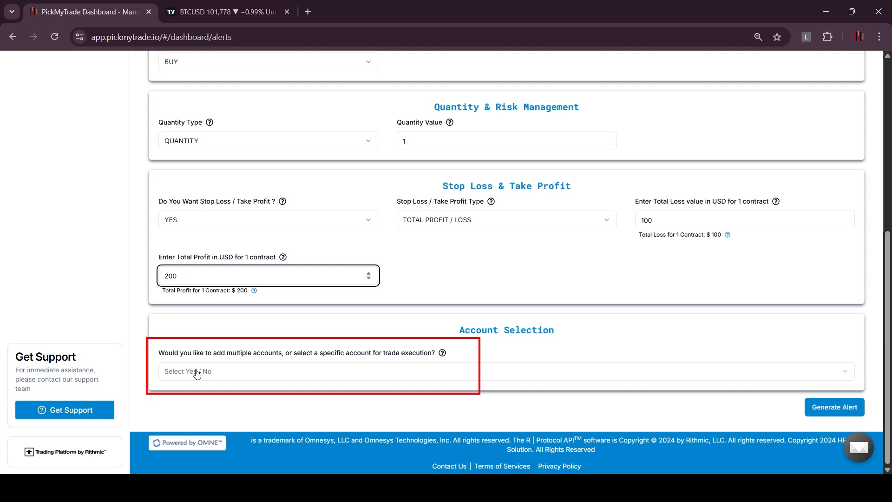
pyautogui.click(279, 369)
pyautogui.click(183, 396)
pyautogui.scroll(-4, 232, 374)
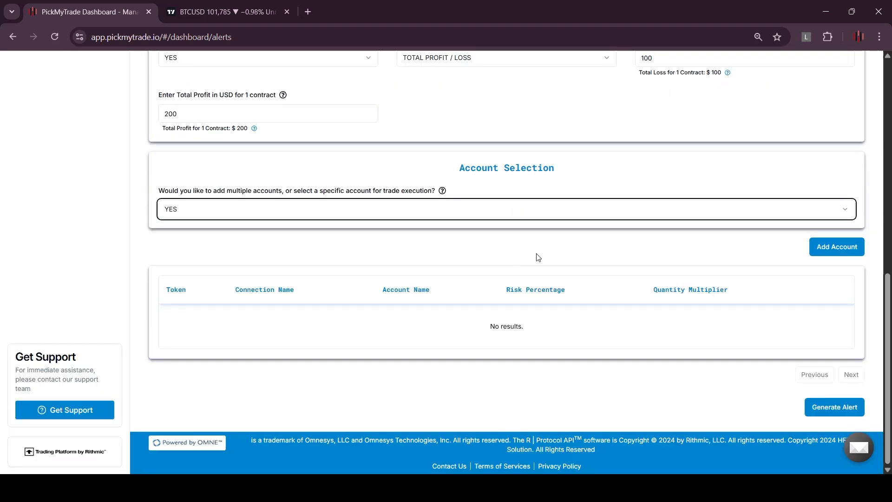
pyautogui.click(837, 251)
pyautogui.click(484, 253)
pyautogui.click(669, 289)
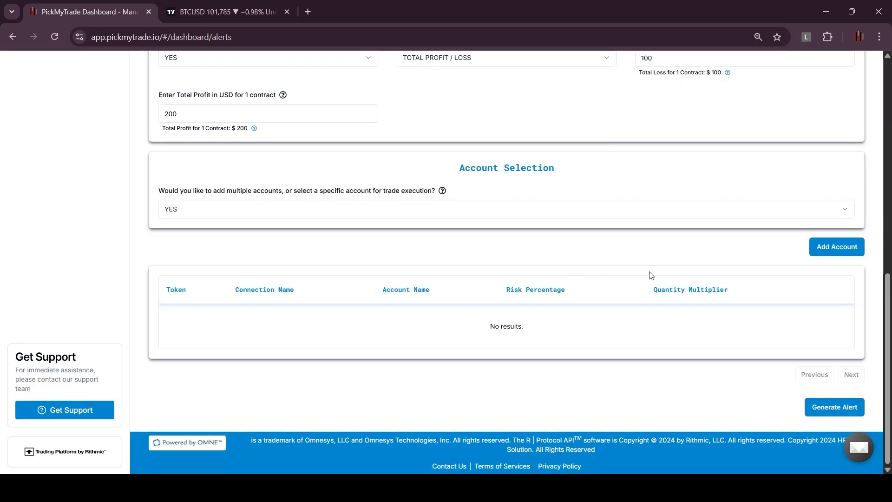
# Add the TRADELOCKER1 connection's account twice, using the QUANTITYMULTIPLIER option with a multiplier of 1.
pyautogui.click(832, 248)
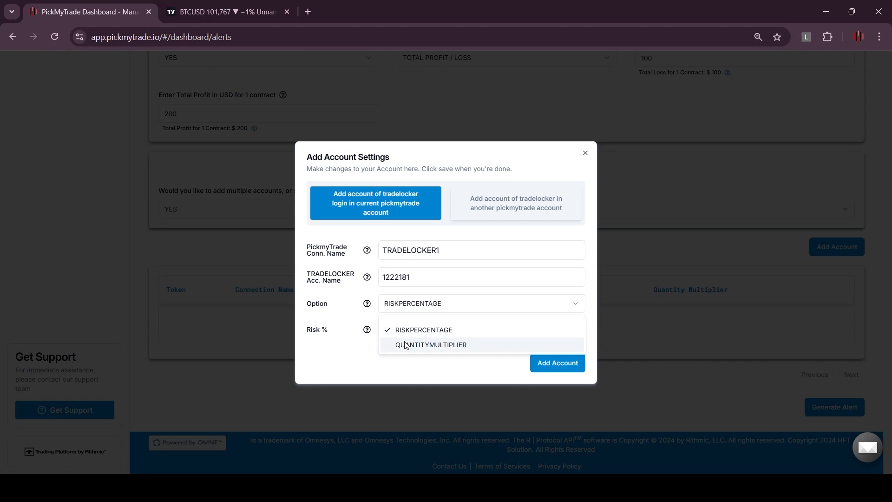
pyautogui.click(432, 344)
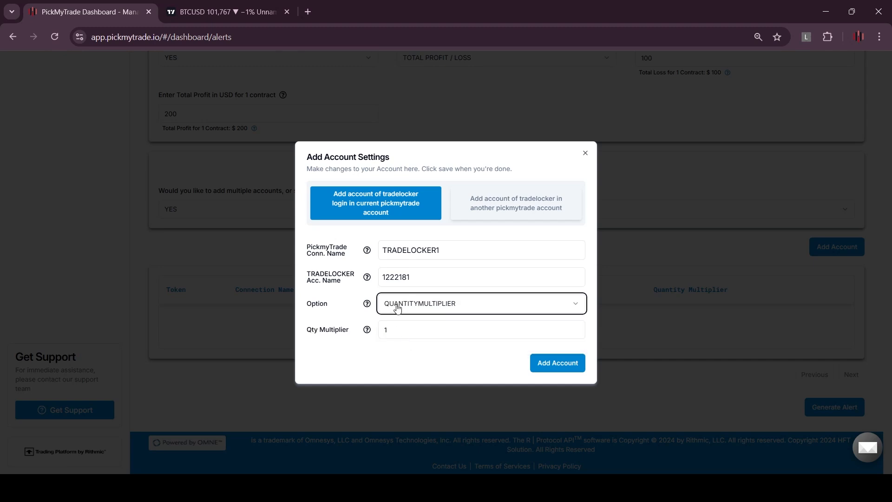
pyautogui.click(398, 308)
pyautogui.click(373, 255)
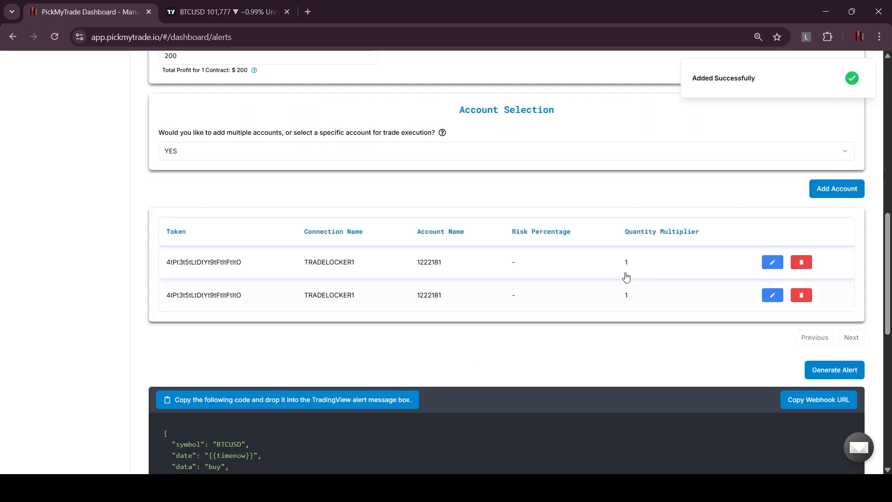
# Examine the added accounts, the base quantity value and the first account's quantity multiplier.
pyautogui.scroll(1, 506, 281)
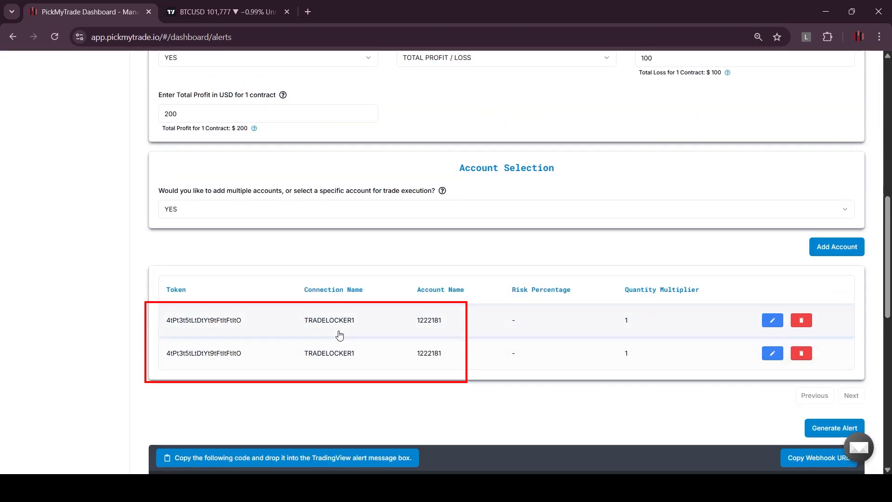
pyautogui.scroll(5, 375, 334)
pyautogui.moveTo(397, 192); pyautogui.dragTo(450, 197)
pyautogui.click(398, 195)
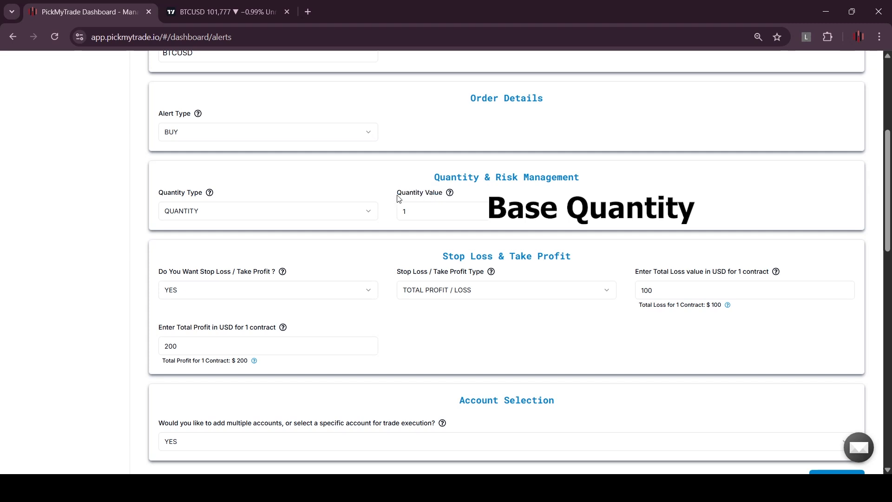
pyautogui.scroll(-5, 502, 260)
pyautogui.moveTo(616, 319); pyautogui.dragTo(637, 320)
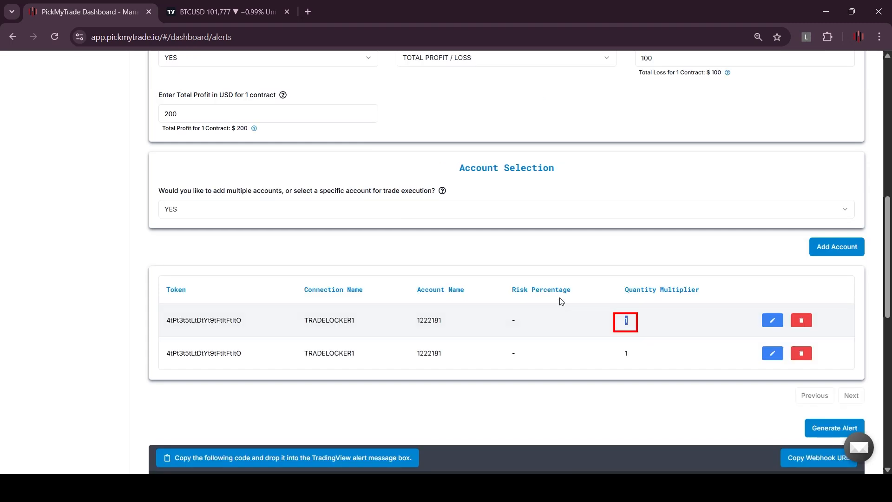
pyautogui.click(673, 311)
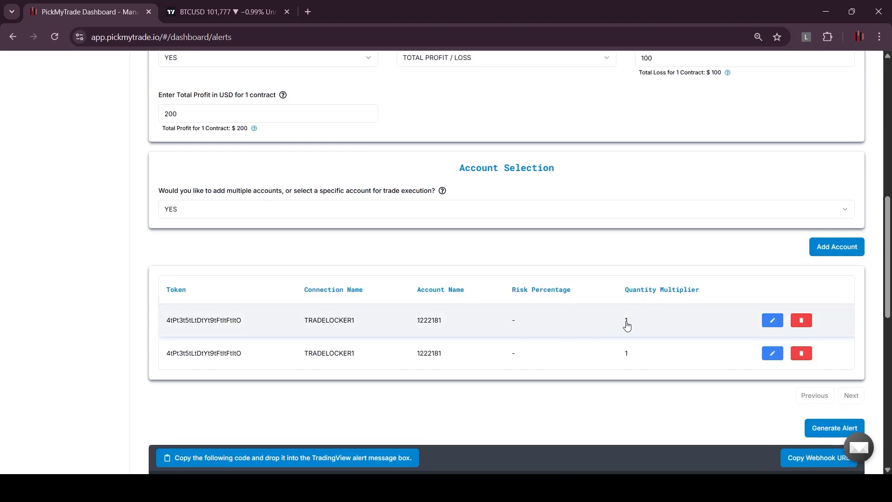
# Update the second account's quantity multiplier to 10.
pyautogui.scroll(1, 769, 410)
pyautogui.click(772, 411)
pyautogui.click(450, 308)
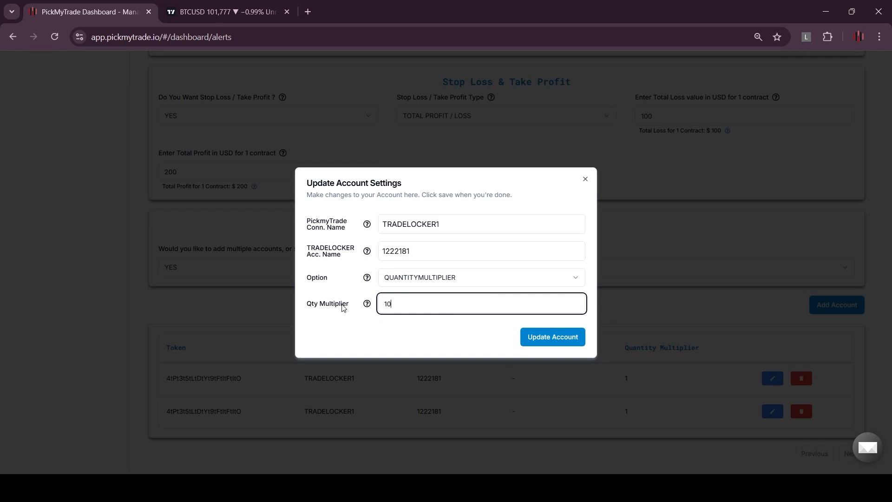
pyautogui.click(539, 337)
# Set the base quantity value to 10 and compare it with the quantity multipliers of both accounts.
pyautogui.scroll(2, 507, 279)
pyautogui.click(419, 154)
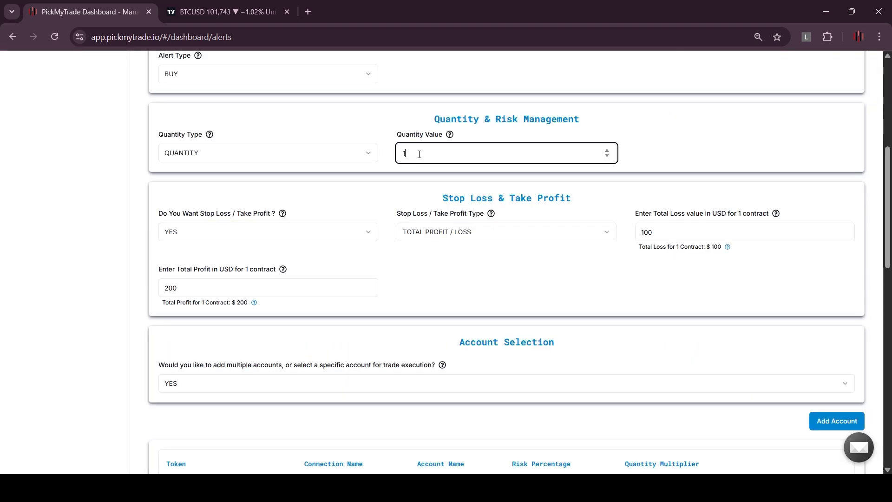
pyautogui.scroll(-3, 436, 179)
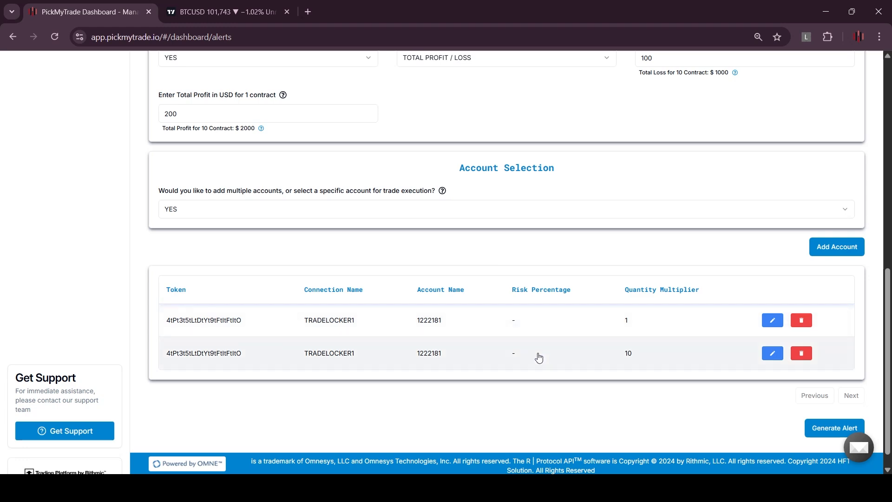
pyautogui.moveTo(638, 320); pyautogui.dragTo(634, 354)
pyautogui.click(629, 358)
pyautogui.scroll(2, 625, 354)
# Check the buy entry in the generated alert code and copy the code for the TradingView alert message.
pyautogui.scroll(-3, 743, 325)
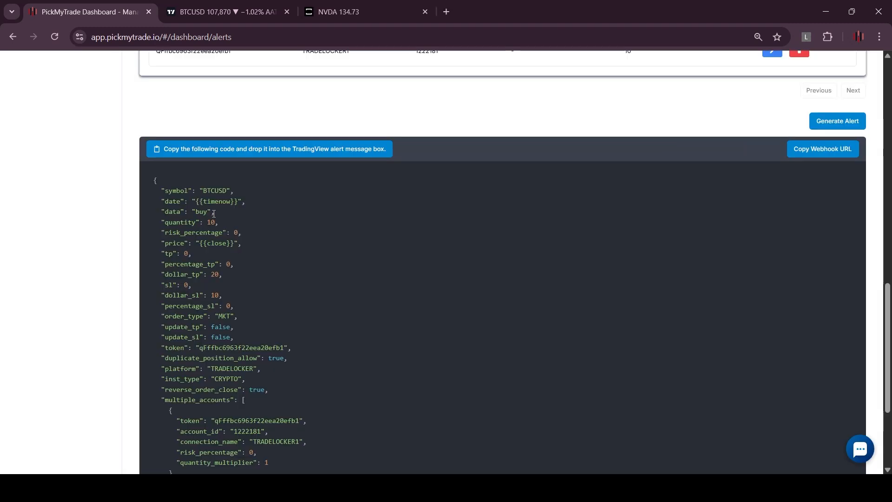
pyautogui.moveTo(218, 212); pyautogui.dragTo(161, 213)
pyautogui.click(216, 147)
pyautogui.scroll(-1, 217, 146)
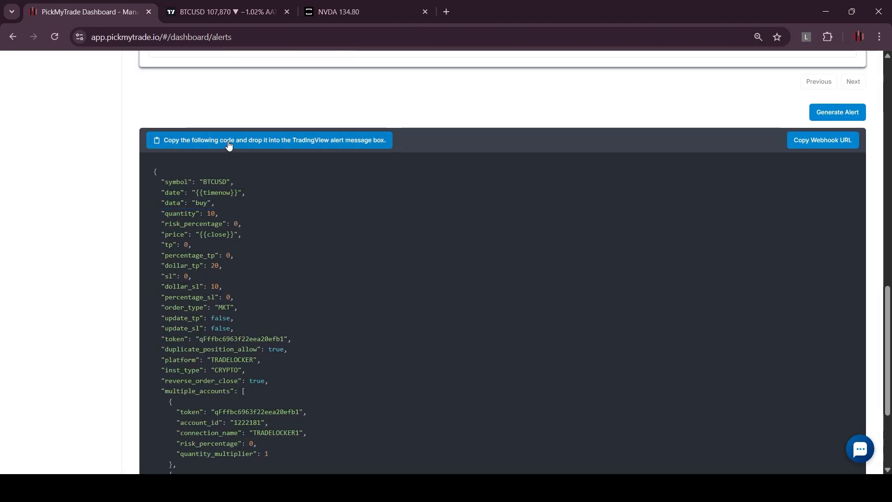
# On the TradingView BTCUSD chart, show the BB 20 SMA close 2 indicator and hide the VJ2 Supertrend V1.0 indicator.
pyautogui.click(219, 11)
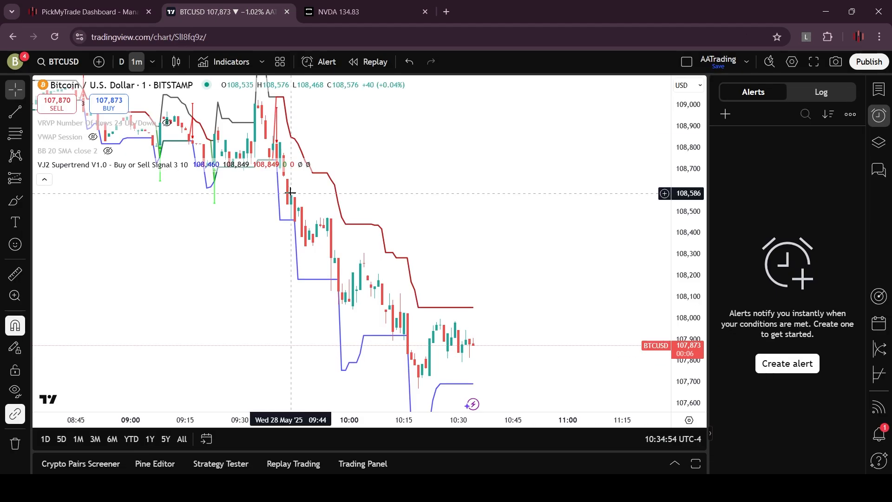
pyautogui.click(108, 150)
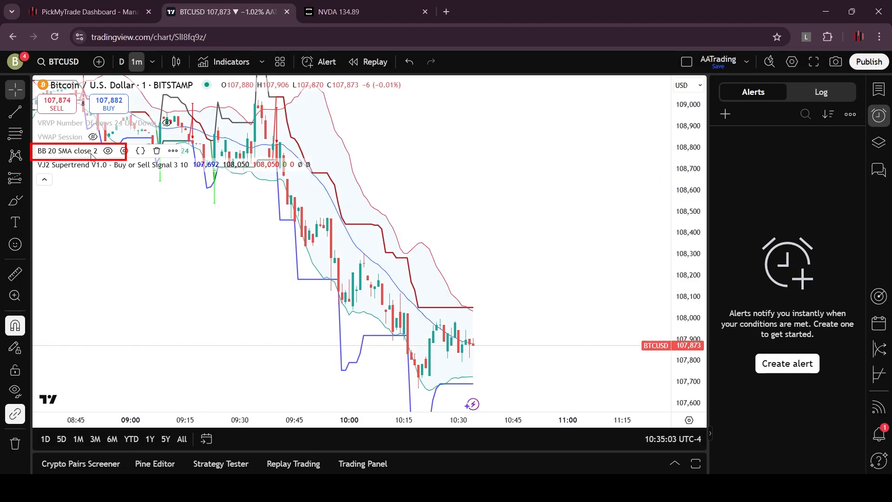
pyautogui.click(194, 165)
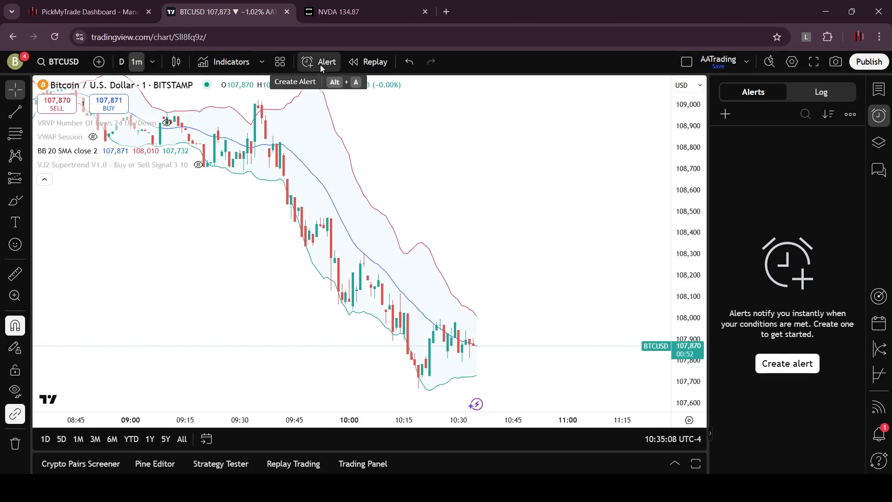
# Start a new BTCUSD alert with BB (20, SMA, close, 2) as the condition and Once Per Bar Close as the trigger.
pyautogui.click(319, 65)
pyautogui.click(417, 211)
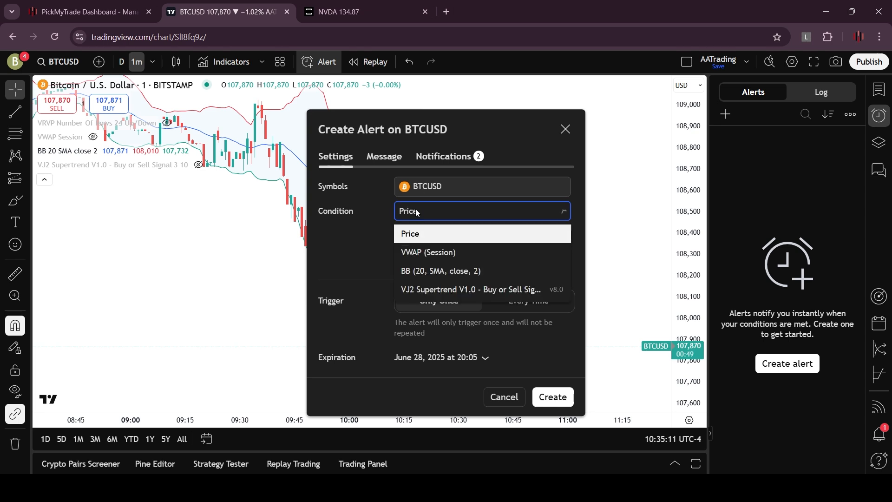
pyautogui.click(410, 269)
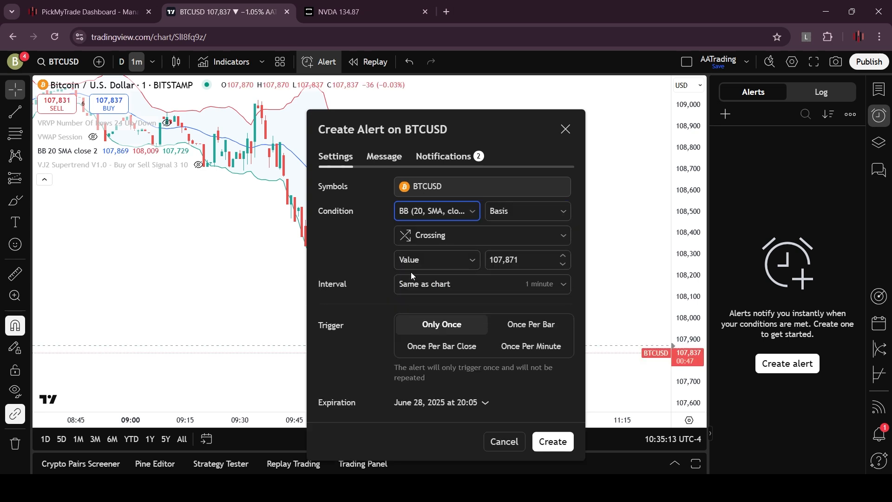
pyautogui.click(439, 346)
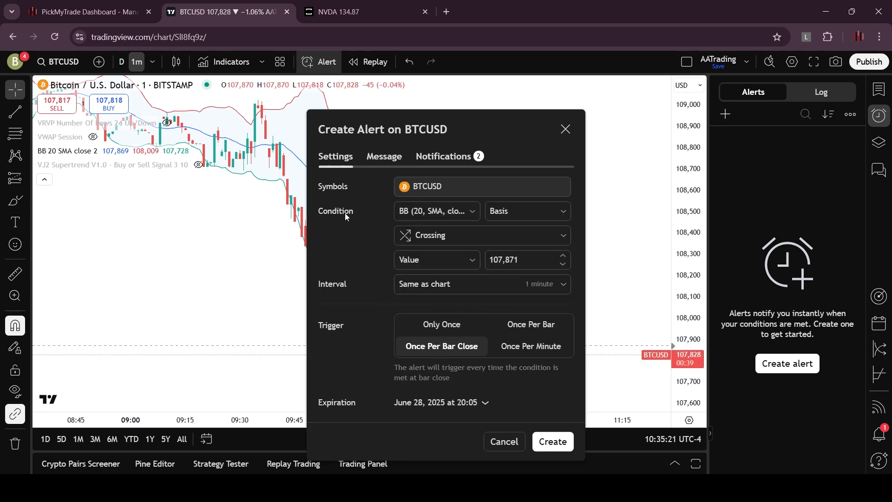
# Replace the alert's default message with the alert code copied from PickMyTrade, including its account token.
pyautogui.click(379, 156)
pyautogui.click(416, 247)
pyautogui.hotkey('ctrl', 'a')
pyautogui.press('BackSpace')
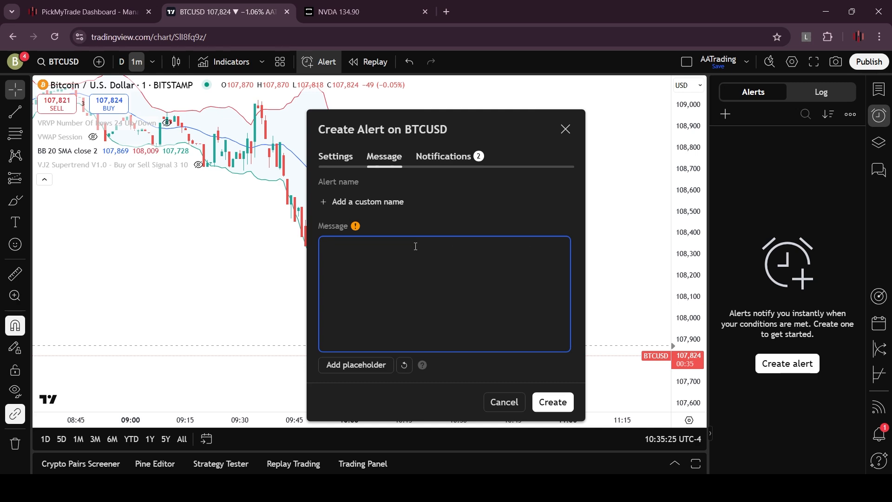
pyautogui.hotkey('ctrl', 'v')
# Copy the webhook URL from PickMyTrade, set it as the BTCUSD buy alert's webhook in TradingView, and create the alert.
pyautogui.hotkey('ctrl', 'shift', 'Tab')
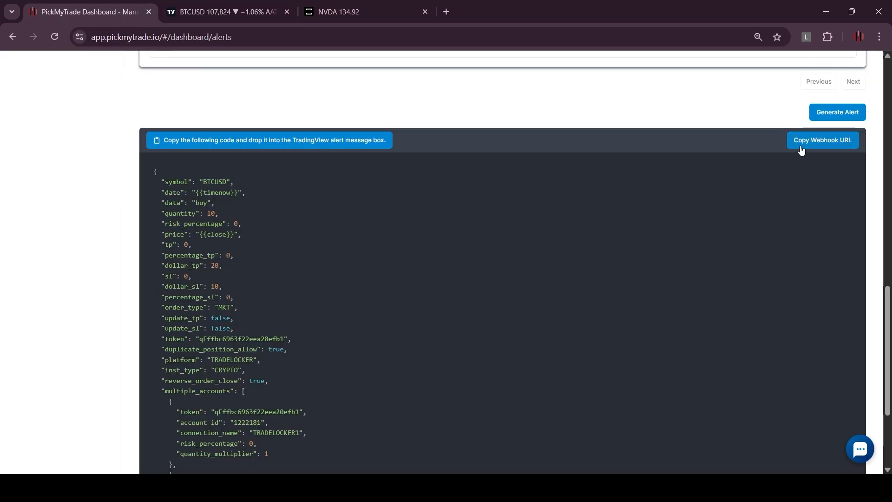
pyautogui.click(801, 150)
pyautogui.click(249, 14)
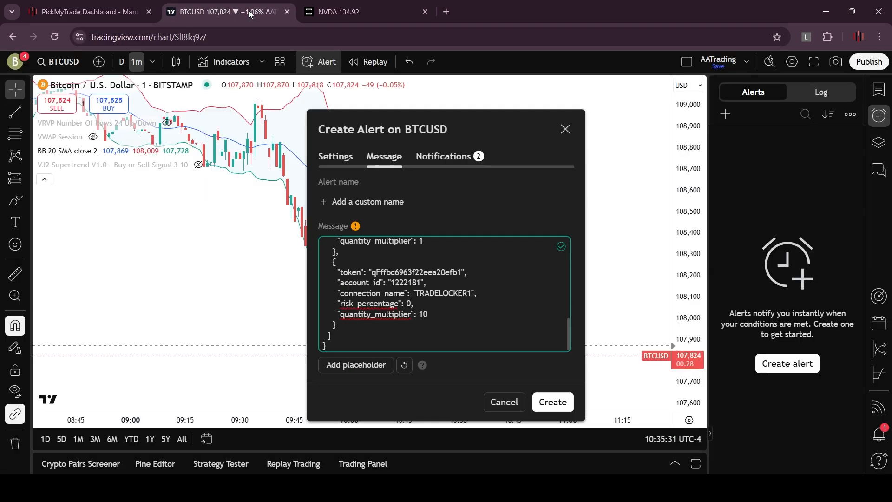
pyautogui.click(445, 155)
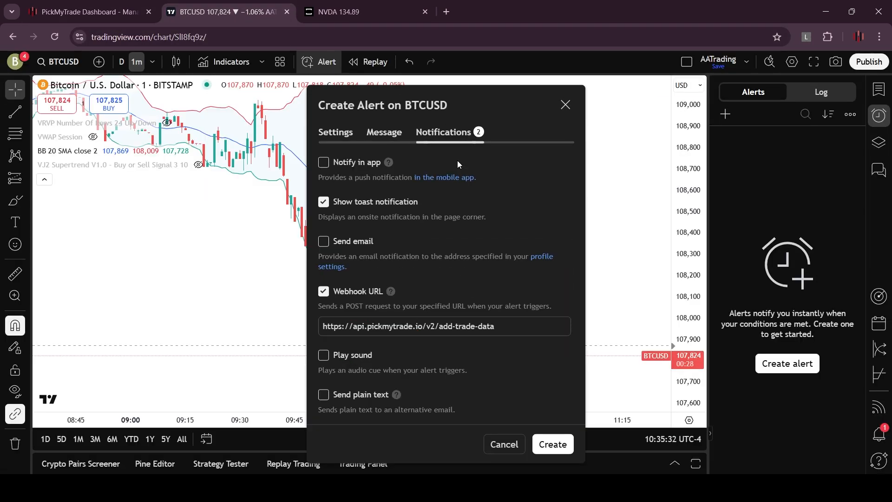
pyautogui.tripleClick(402, 328)
pyautogui.hotkey('ctrl', 'v')
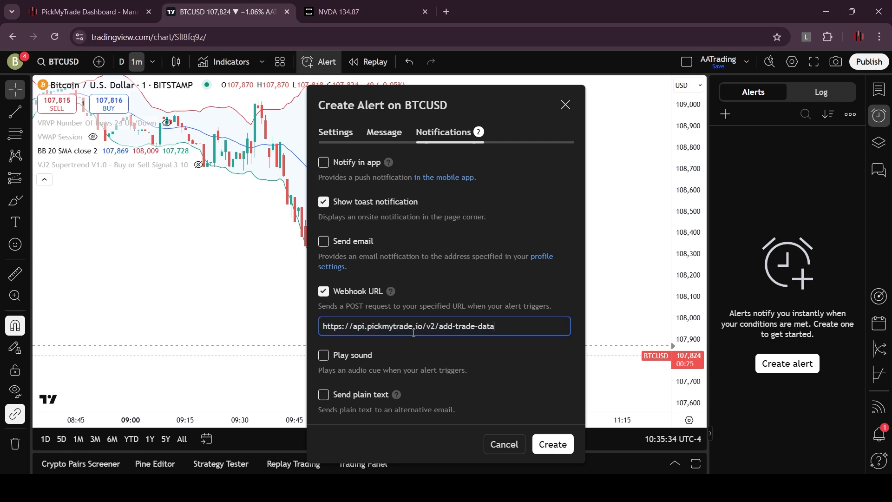
pyautogui.click(548, 438)
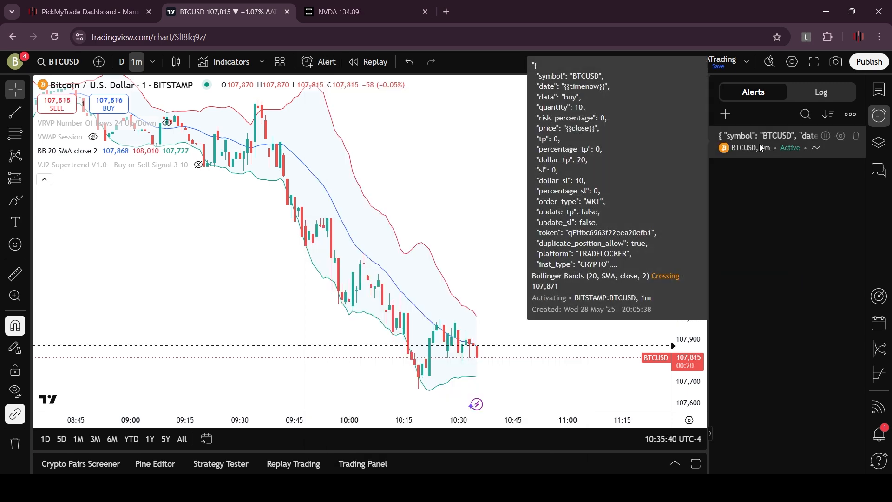
# Back in PickMyTrade, change the order's alert type to SELL, regenerate the alert code, and copy it.
pyautogui.click(88, 12)
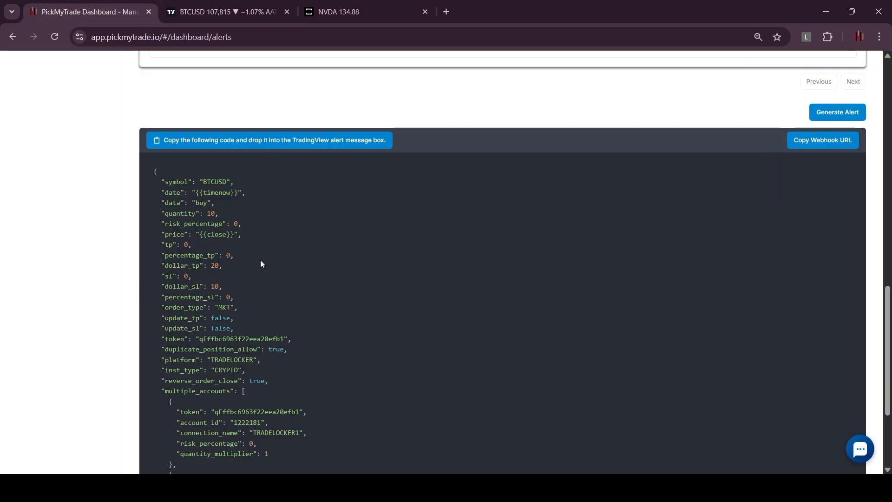
pyautogui.scroll(4, 260, 257)
pyautogui.scroll(9, 260, 257)
pyautogui.click(162, 197)
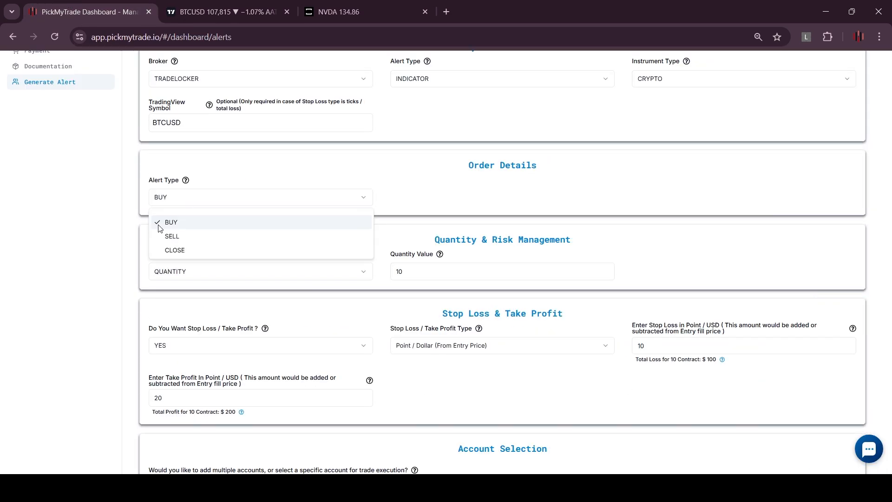
pyautogui.click(193, 237)
pyautogui.scroll(-3, 332, 243)
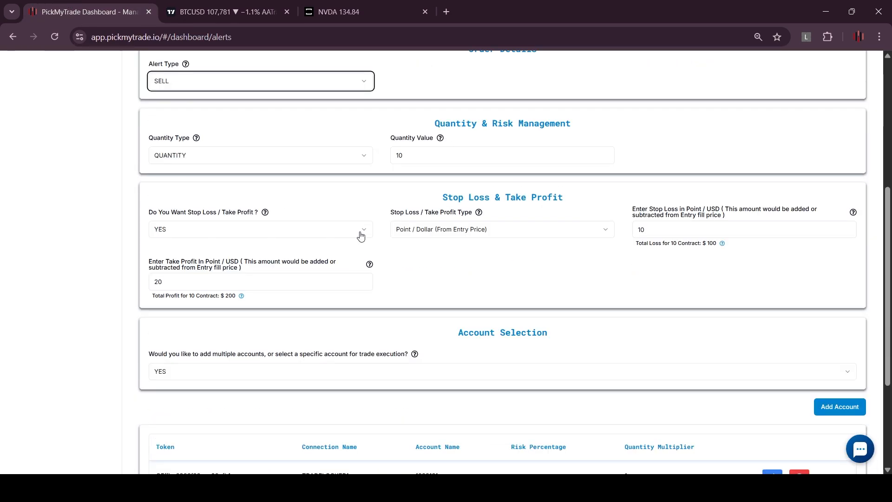
pyautogui.scroll(-4, 361, 236)
pyautogui.click(837, 411)
pyautogui.click(509, 360)
pyautogui.scroll(-4, 158, 259)
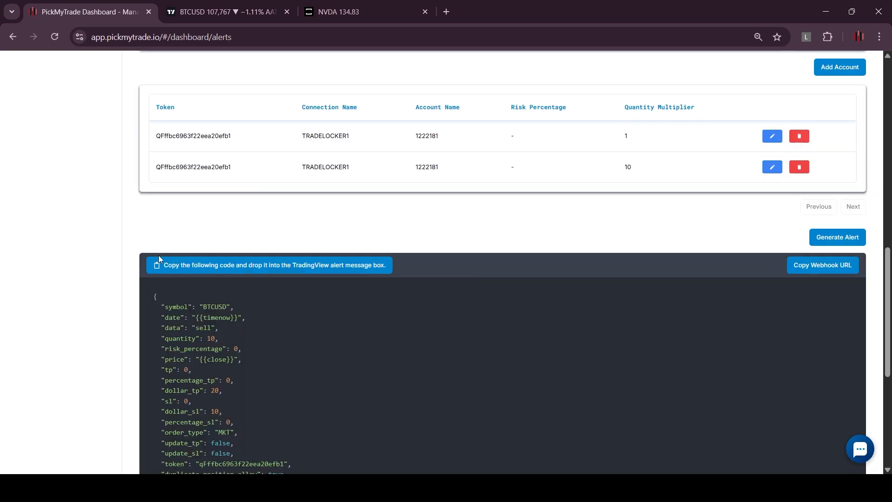
# Start another BTCUSD alert in TradingView with BB (20, SMA, close, 2) as the condition.
pyautogui.click(227, 12)
pyautogui.click(324, 65)
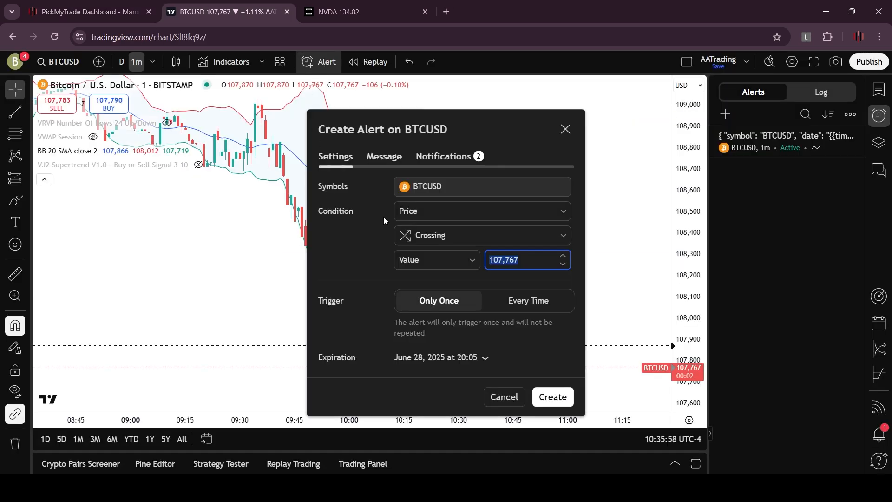
pyautogui.click(414, 212)
pyautogui.click(415, 280)
# Replace the new alert's default message with the copied sell alert code, including its account token.
pyautogui.click(384, 157)
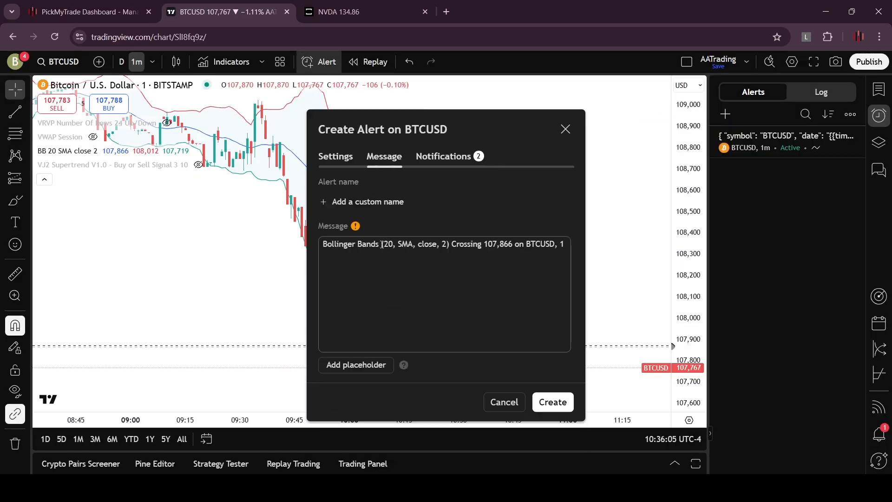
pyautogui.click(395, 280)
pyautogui.hotkey('ctrl', 'a')
pyautogui.hotkey('ctrl', 'v')
pyautogui.click(90, 13)
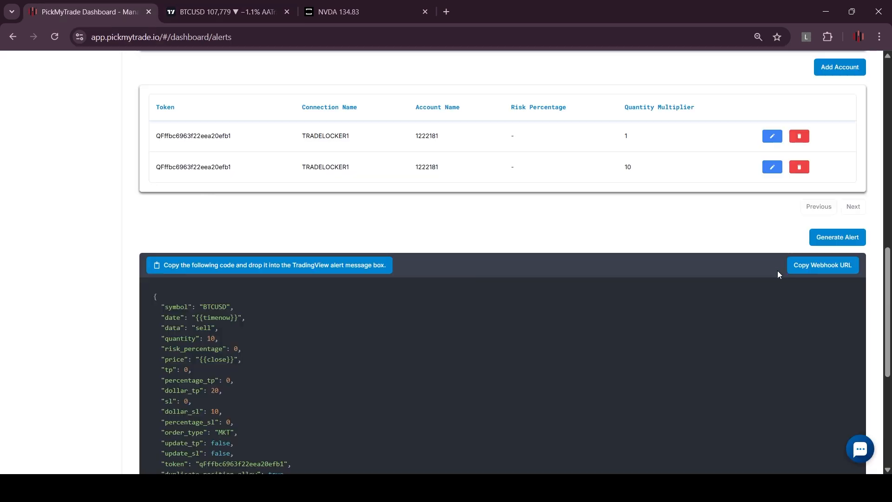
pyautogui.click(811, 272)
pyautogui.click(237, 6)
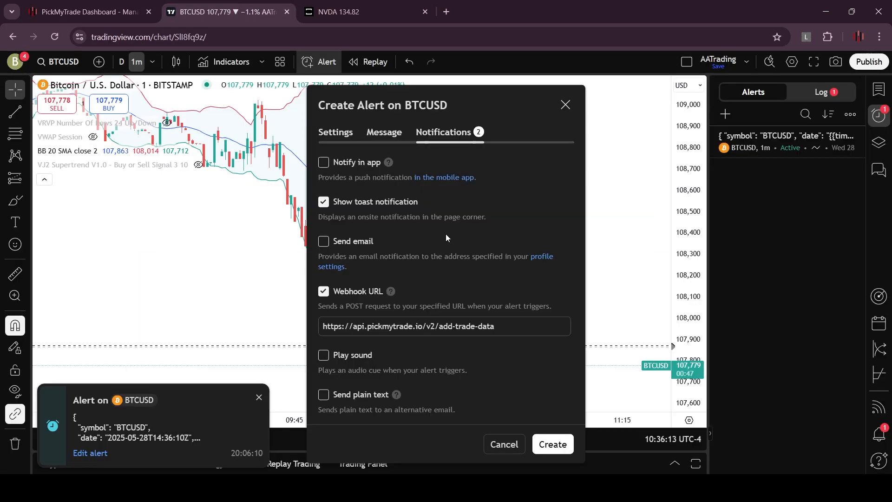
pyautogui.click(429, 333)
pyautogui.hotkey('ctrl', 'a')
pyautogui.hotkey('ctrl', 'v')
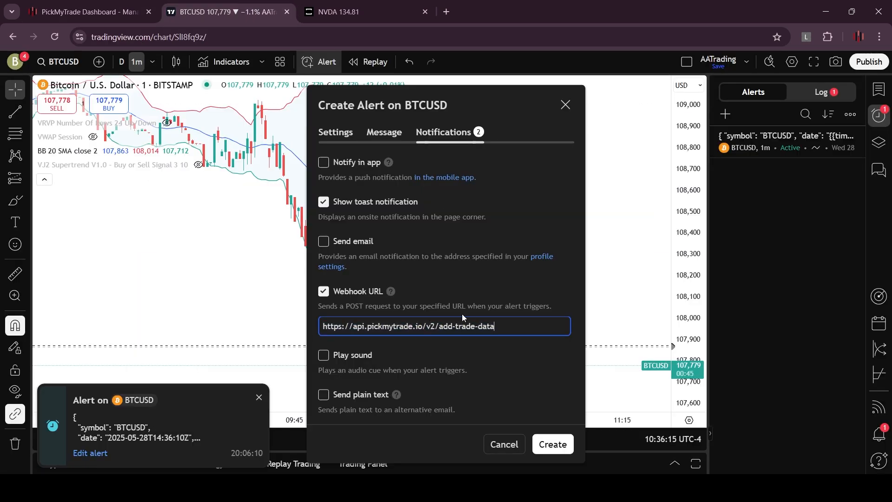
pyautogui.click(553, 444)
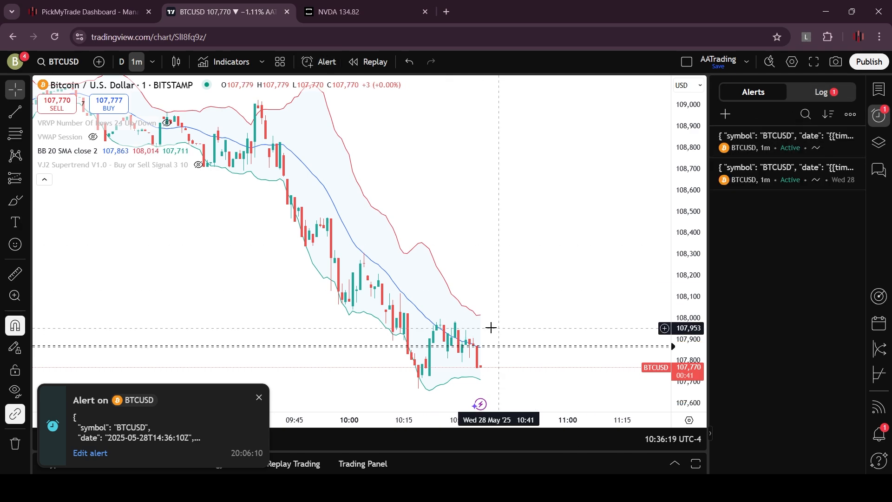
# Check the triggered BTCUSD alert's details in the TradingView alert log, and review the closed positions in TradeLocker.
pyautogui.click(821, 92)
pyautogui.moveTo(748, 170)
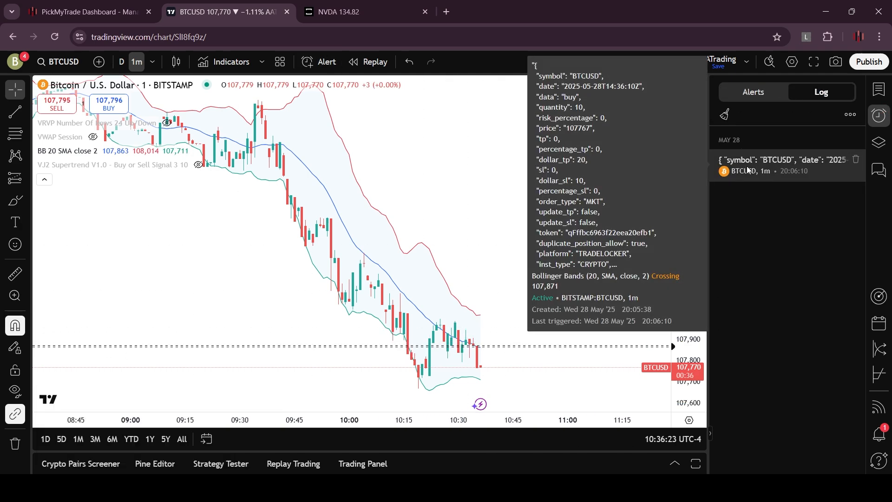
pyautogui.hotkey('ctrl', 'Tab')
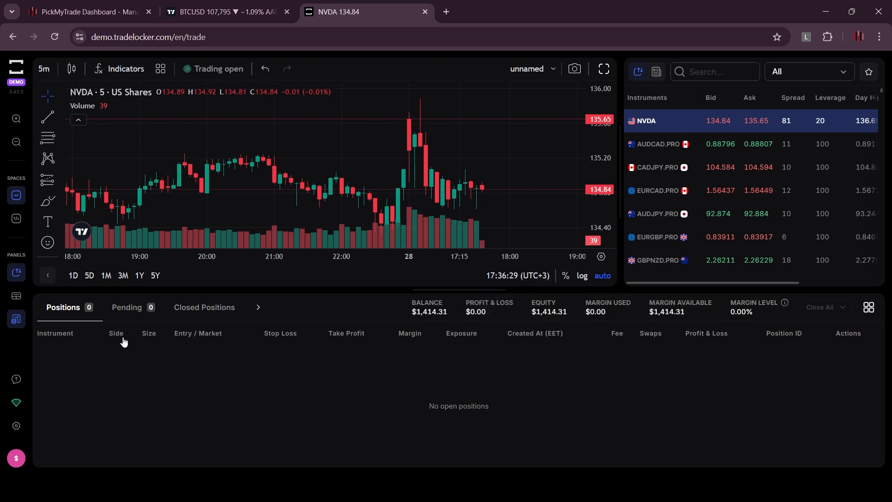
pyautogui.click(210, 308)
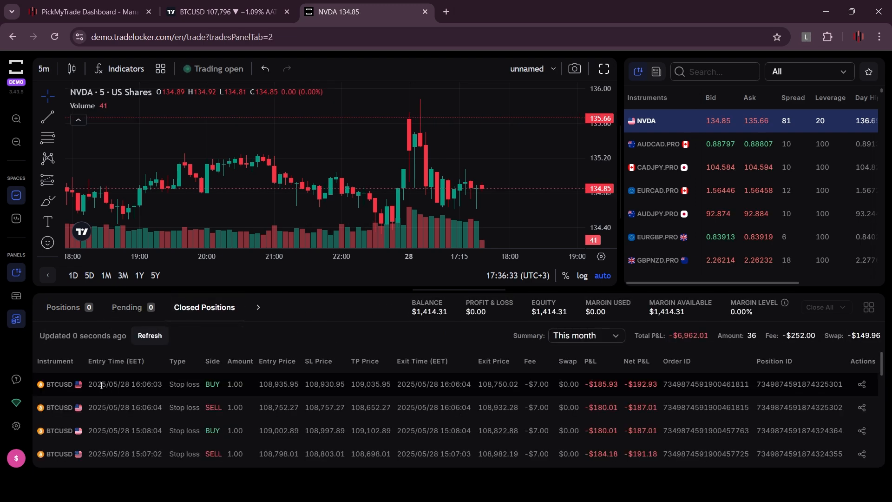